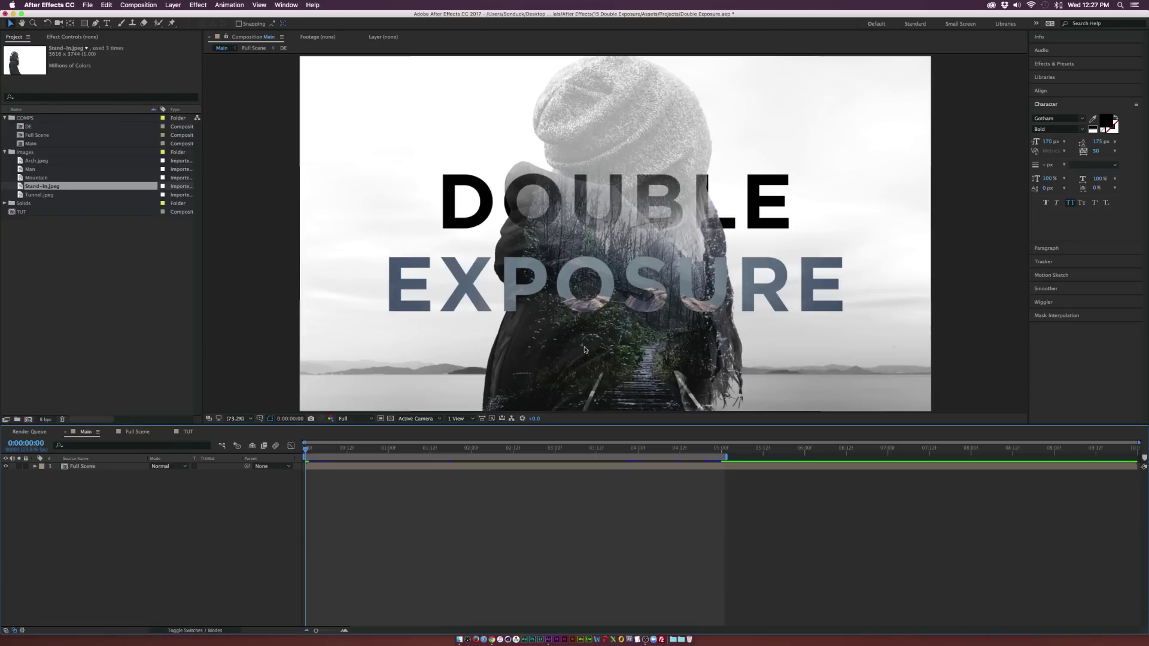
View the finished double exposure in the Main composition and return to the TUT composition.
click(181, 433)
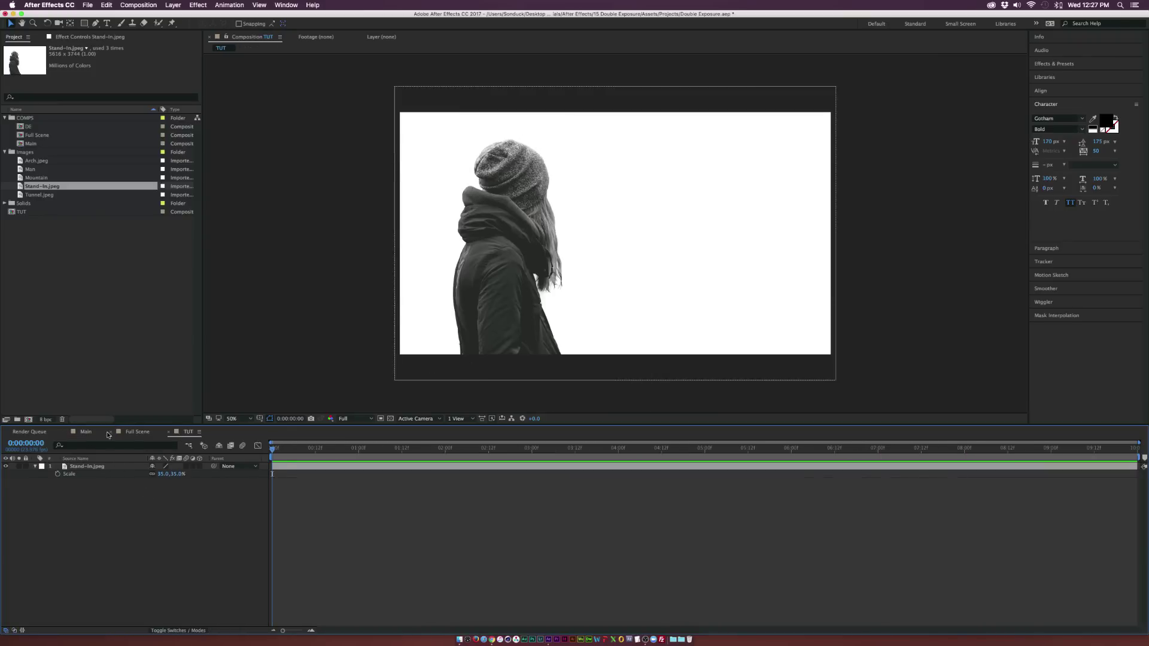
click(86, 432)
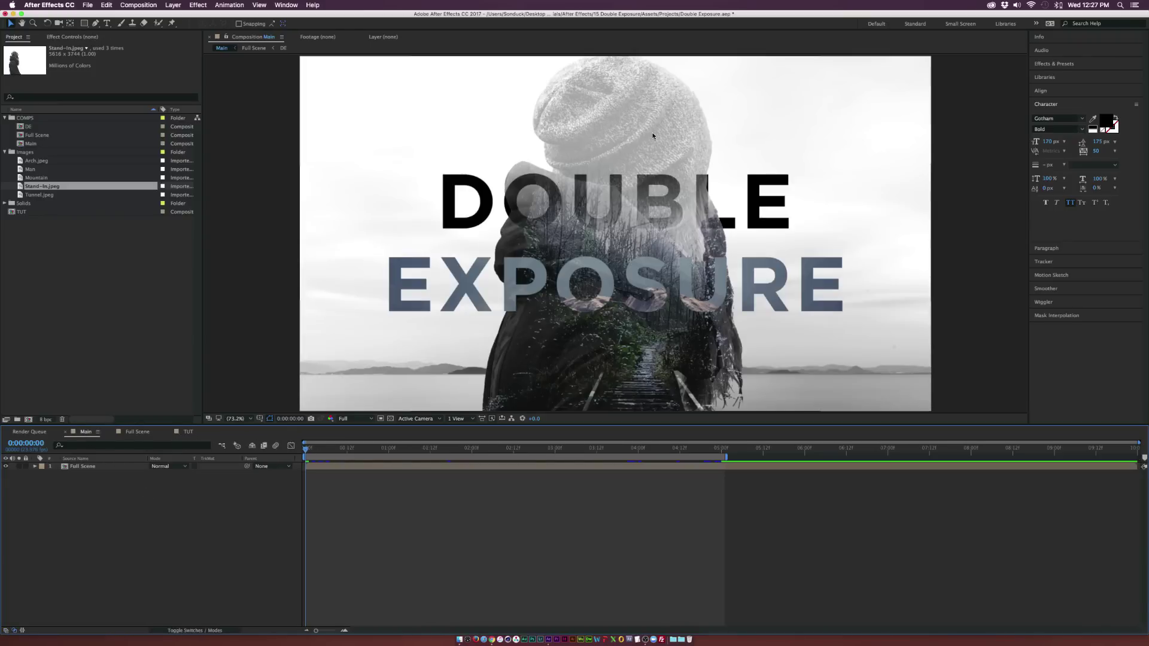
click(188, 432)
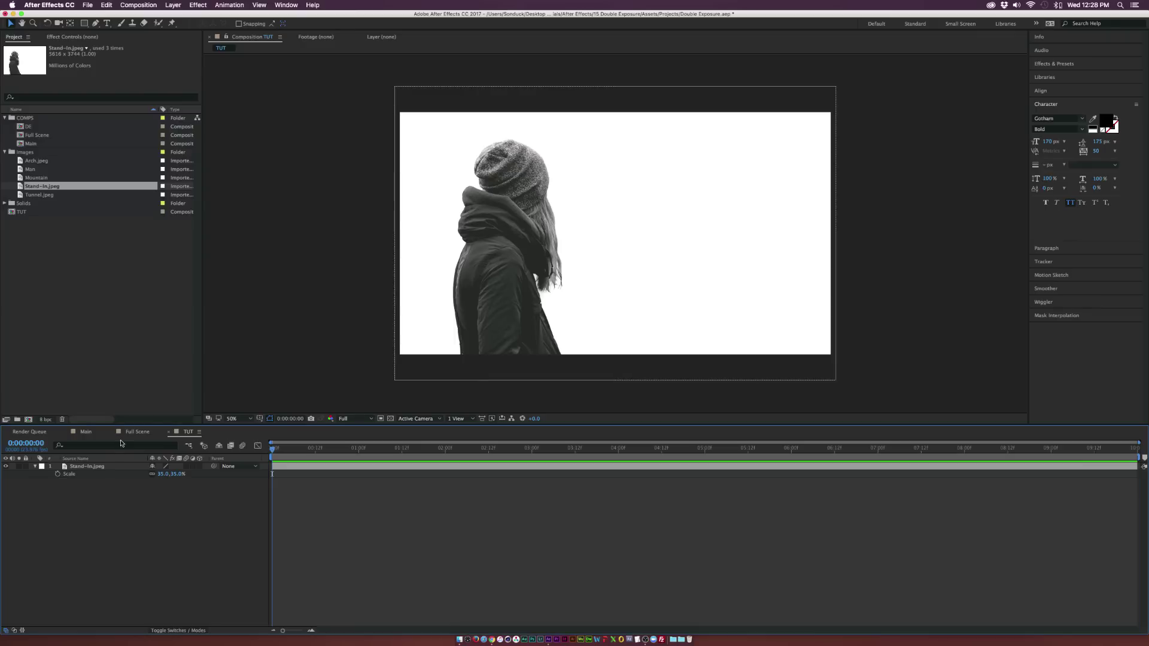
Key out the white background of the Stand-In.jpeg layer with the Extract effect, lowering its White Point to 241.
click(100, 466)
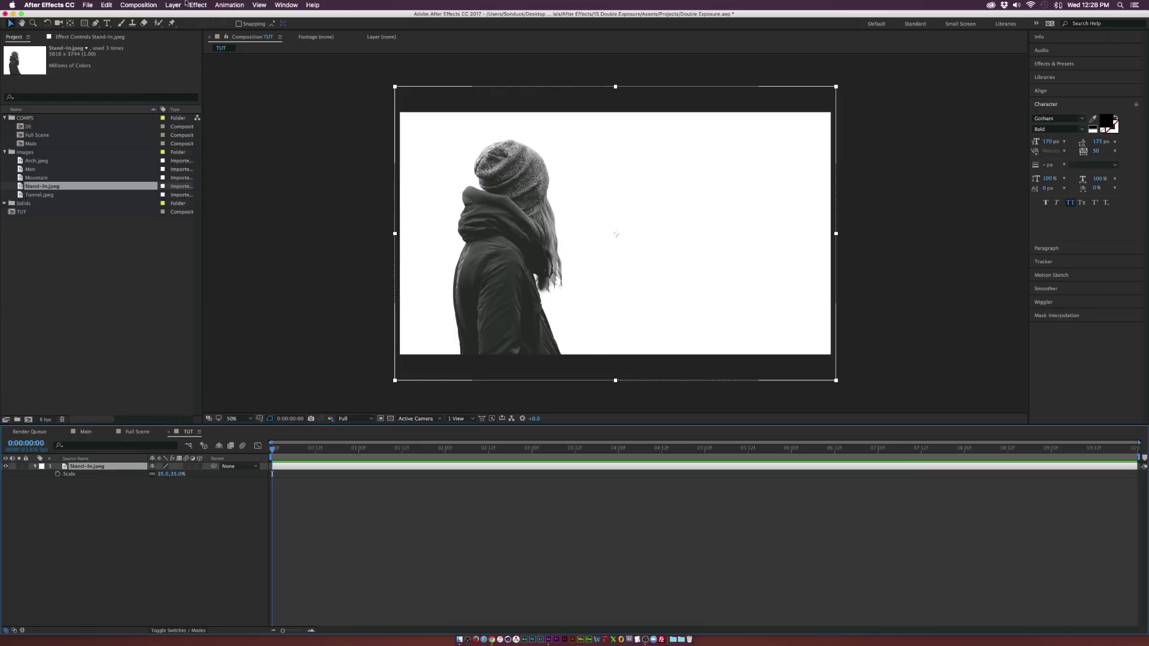
click(198, 5)
mouse_move(204, 149)
mouse_move(275, 124)
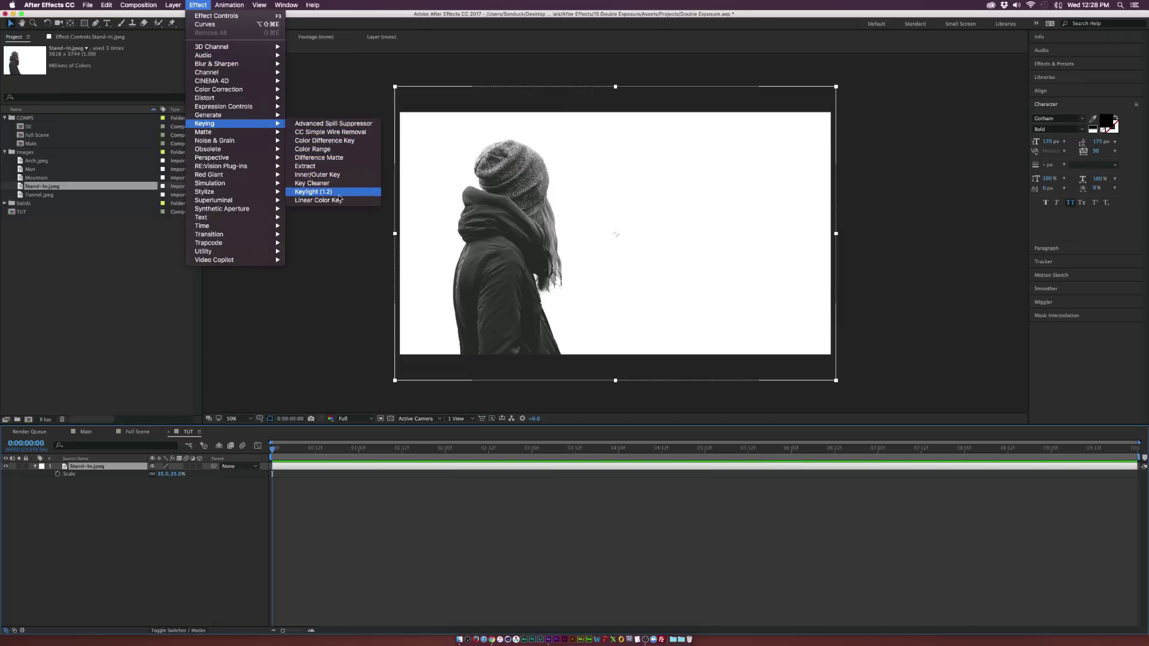
click(310, 167)
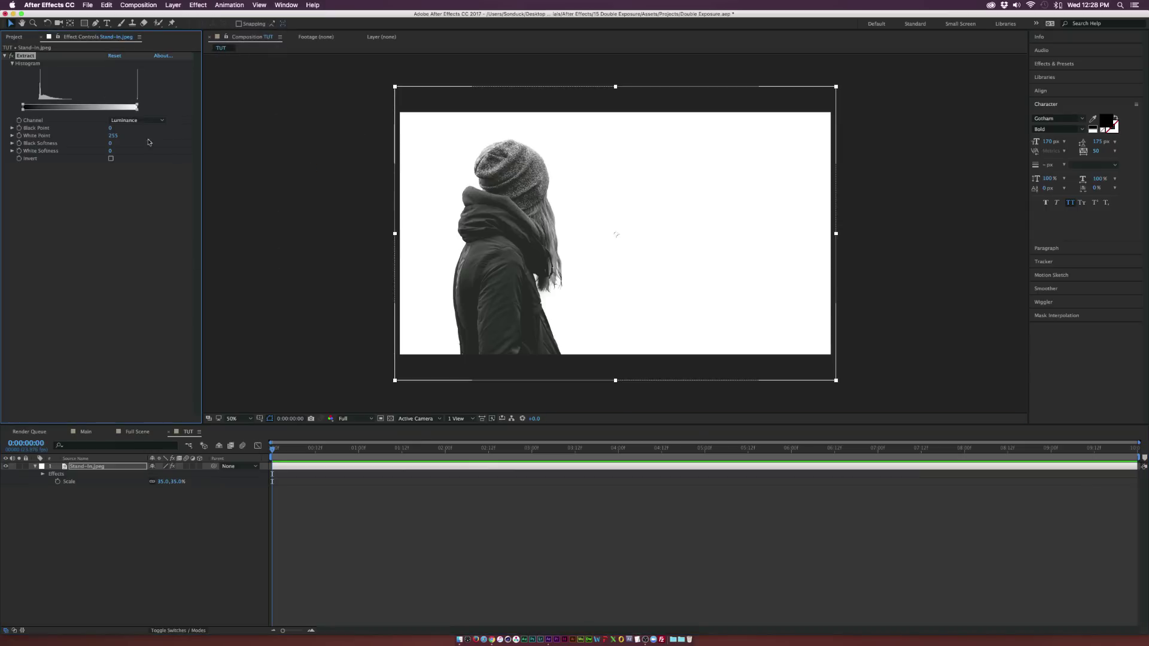
drag(113, 135, 105, 135)
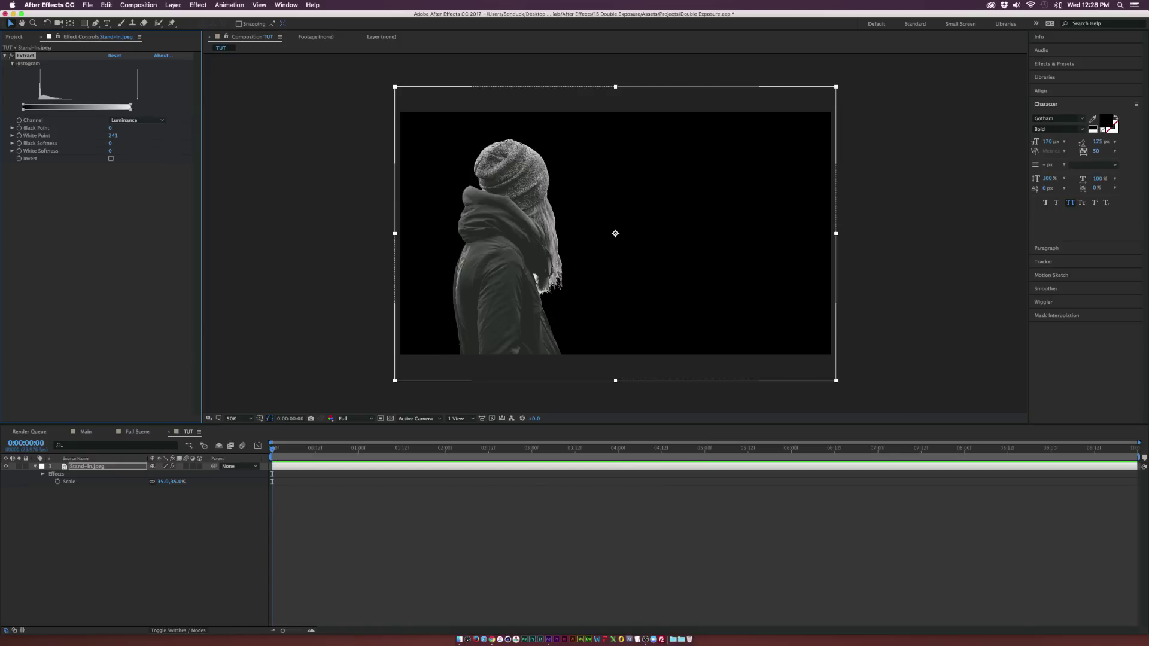
click(118, 499)
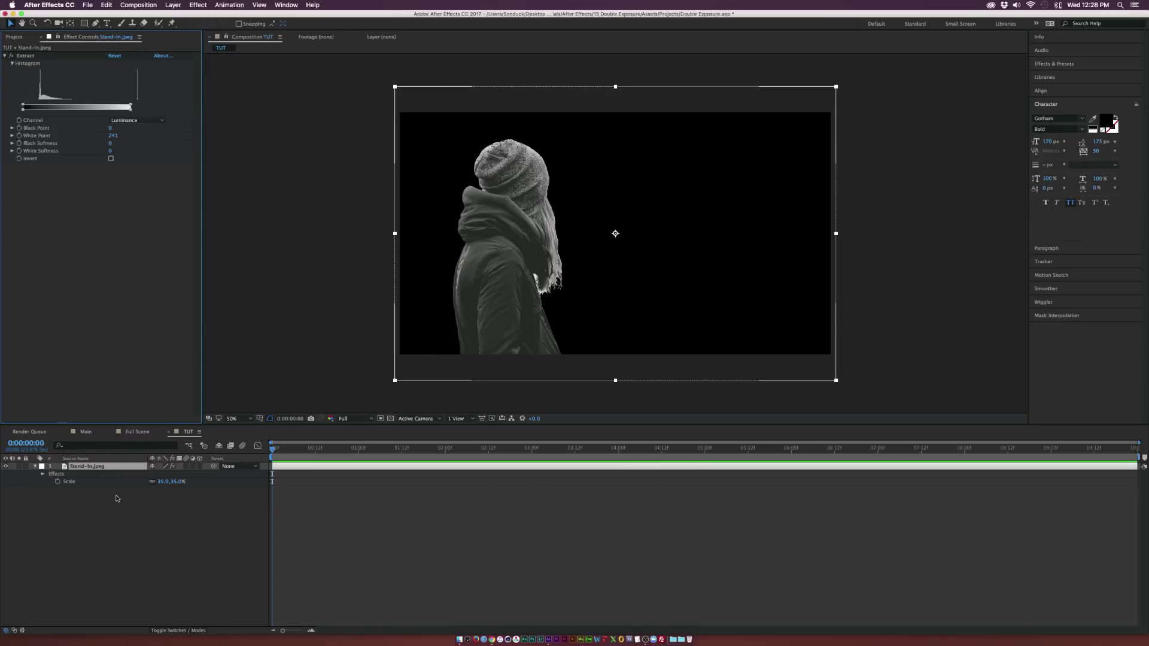
Scale the Stand-In.jpeg layer to 46% and move the woman to the middle of the frame.
click(103, 472)
key(s)
drag(165, 475, 167, 475)
drag(480, 279, 613, 289)
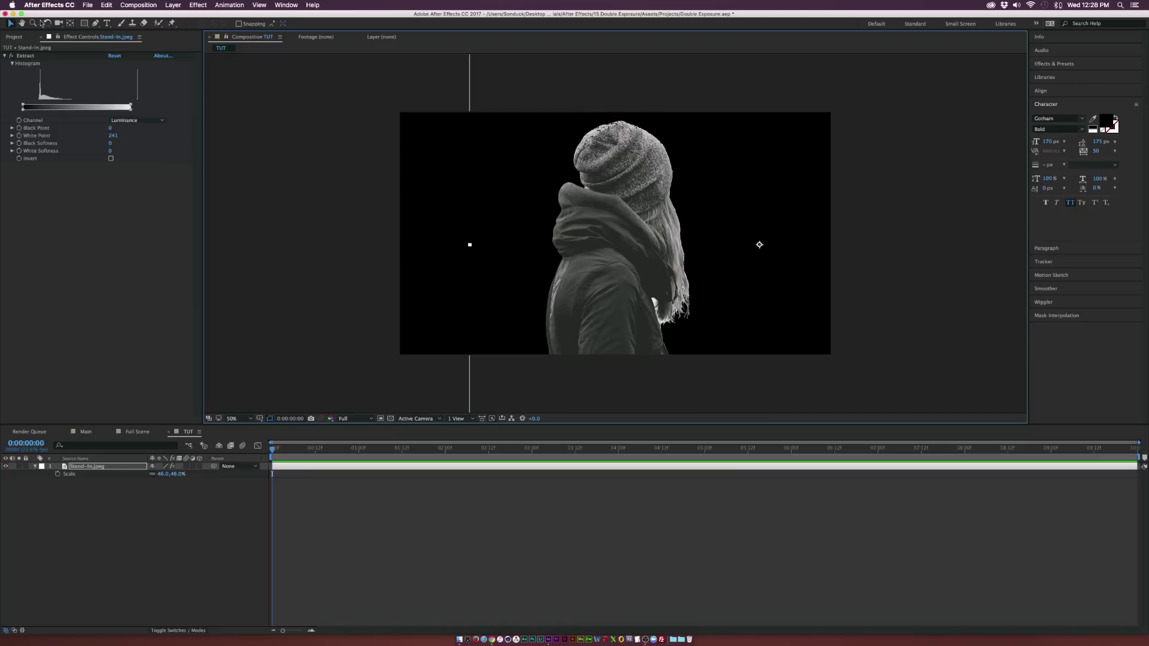
Place Arch.jpeg beneath the Stand-In layer as the background and scale it to 33%.
click(10, 37)
drag(30, 163, 136, 489)
key(s)
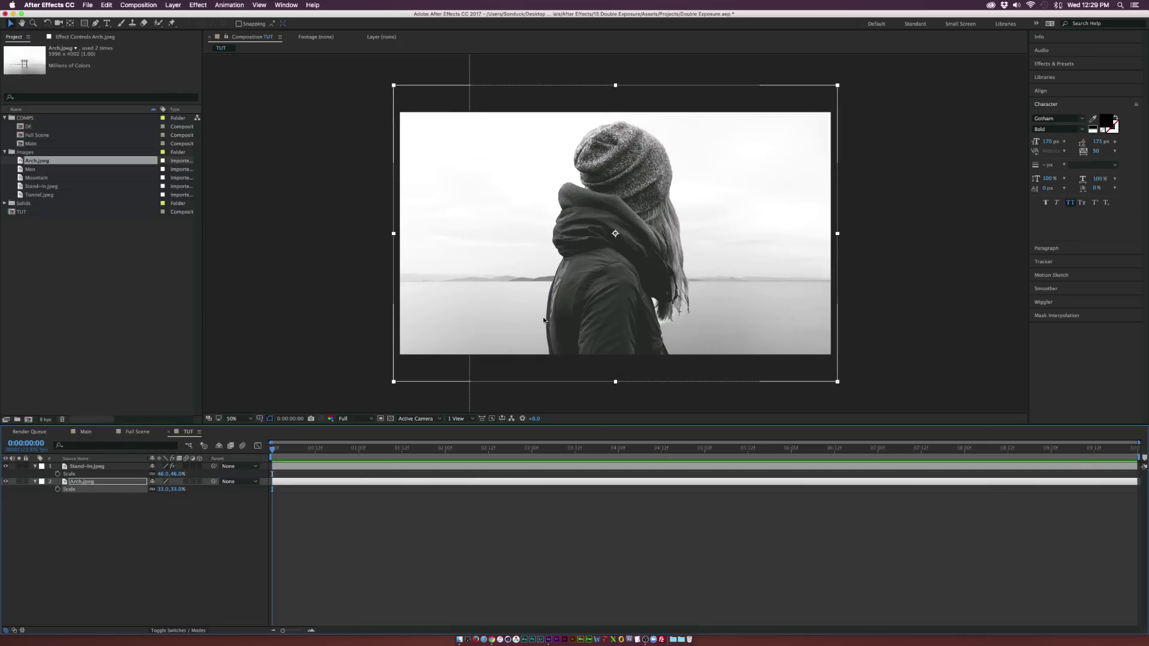
click(90, 466)
click(74, 312)
click(145, 510)
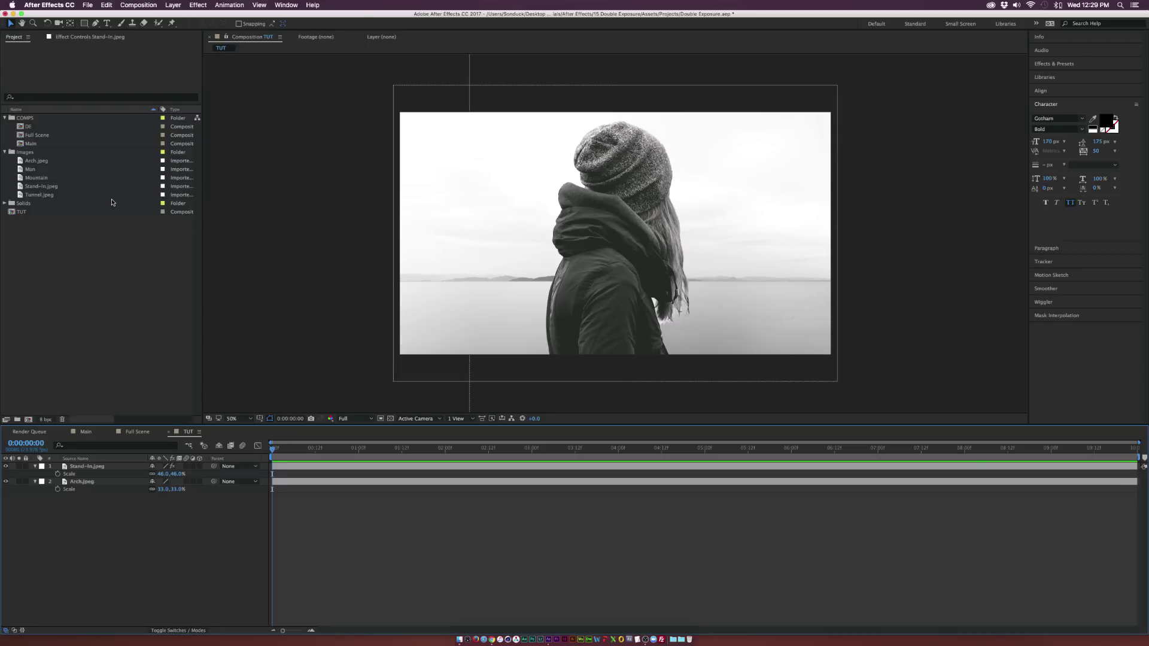
Preview the Tunnel.jpeg footage and place it between the Stand-In and Arch layers of the TUT composition.
click(22, 195)
double_click(43, 196)
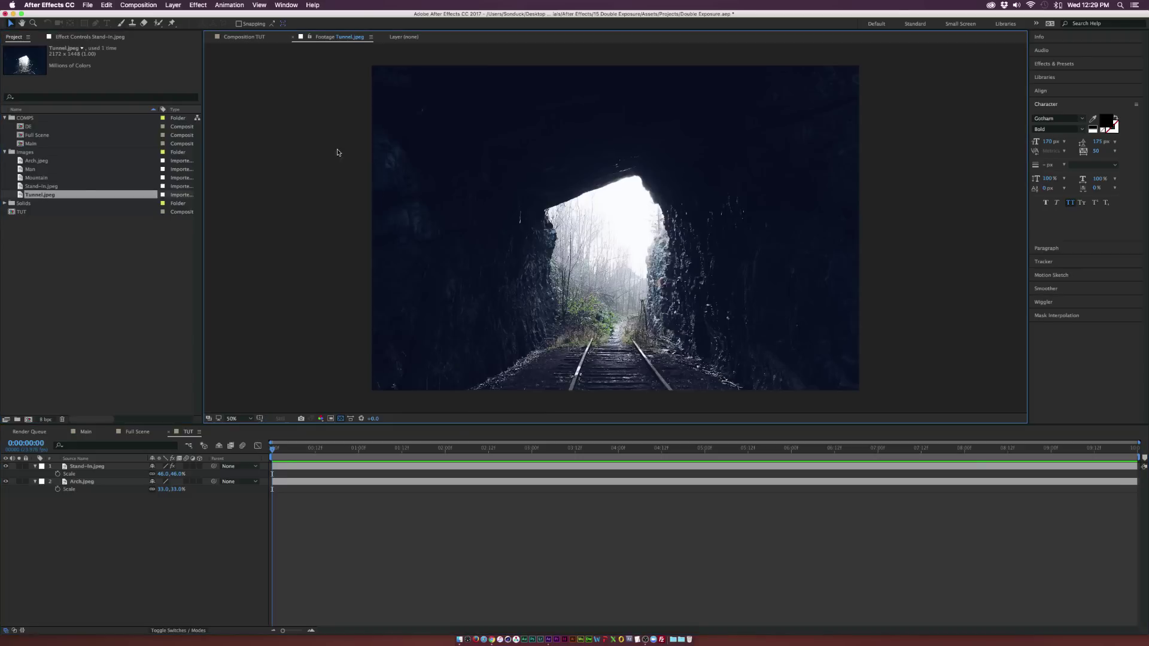
click(252, 38)
drag(41, 195, 96, 477)
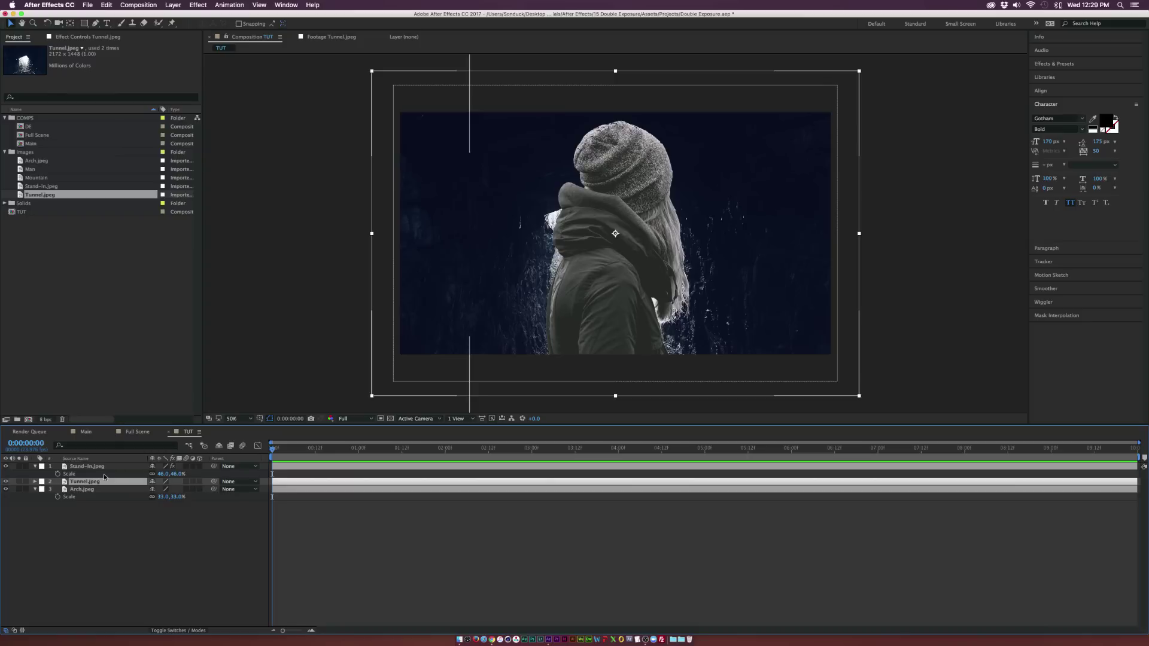
Set the Tunnel.jpeg layer's track matte to Alpha Matte "Stand-In.jpeg".
click(186, 626)
click(187, 630)
click(84, 482)
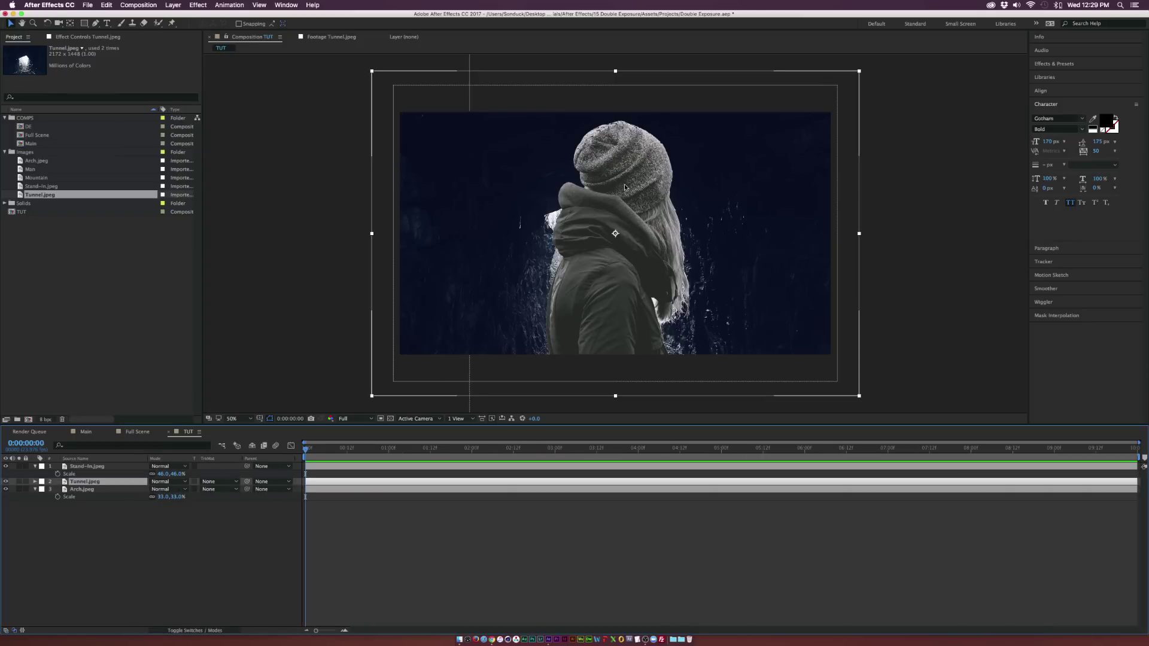
click(216, 481)
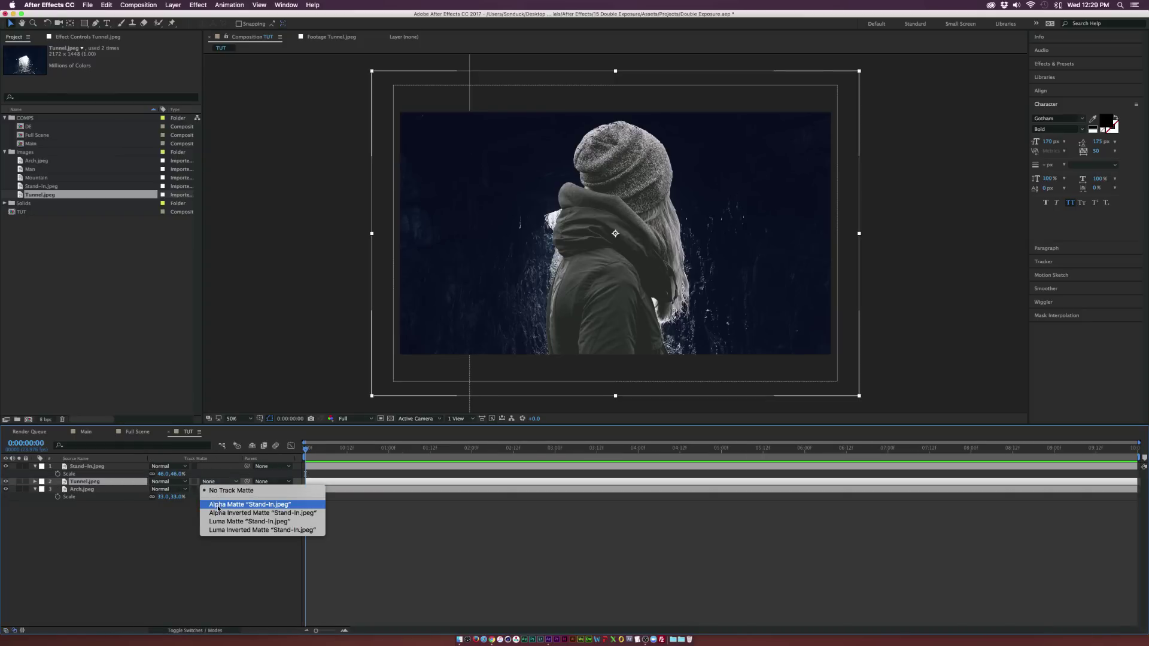
click(218, 504)
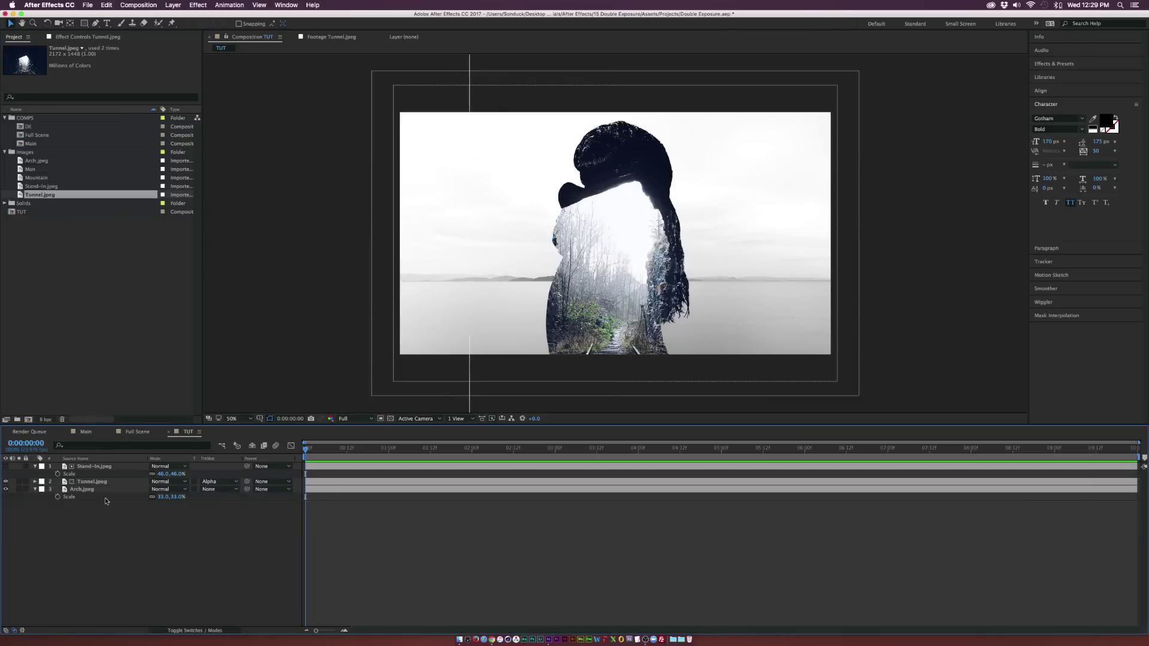
Try scaling the Tunnel.jpeg layer down to 35% inside the silhouette, and undo the change.
click(492, 324)
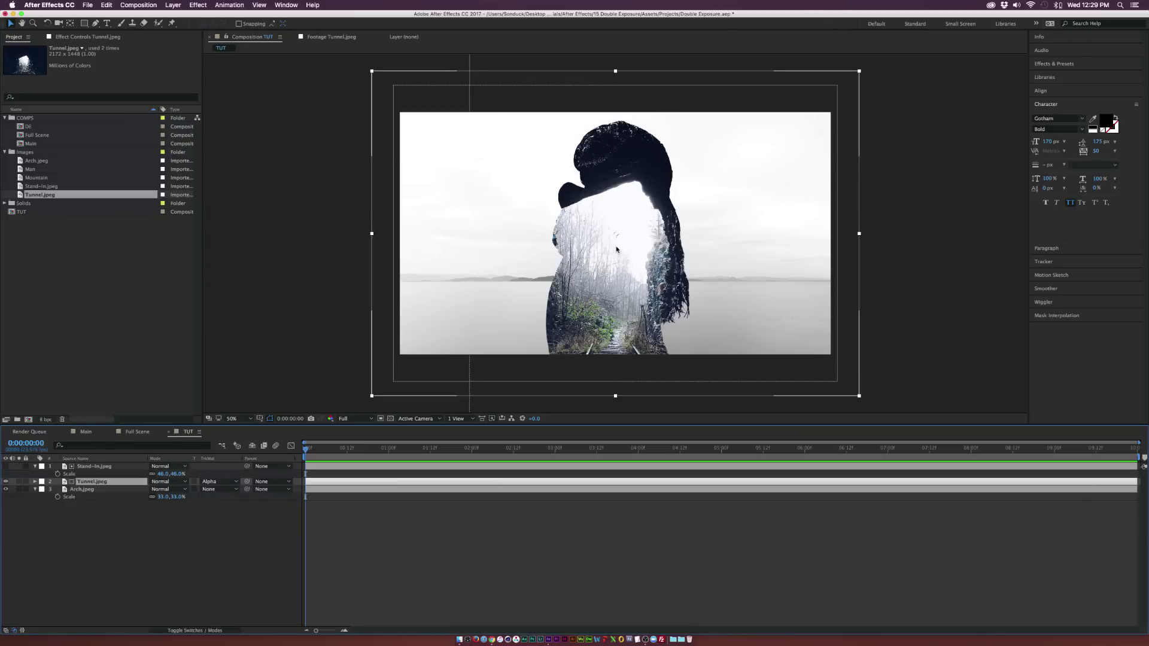
key(u)
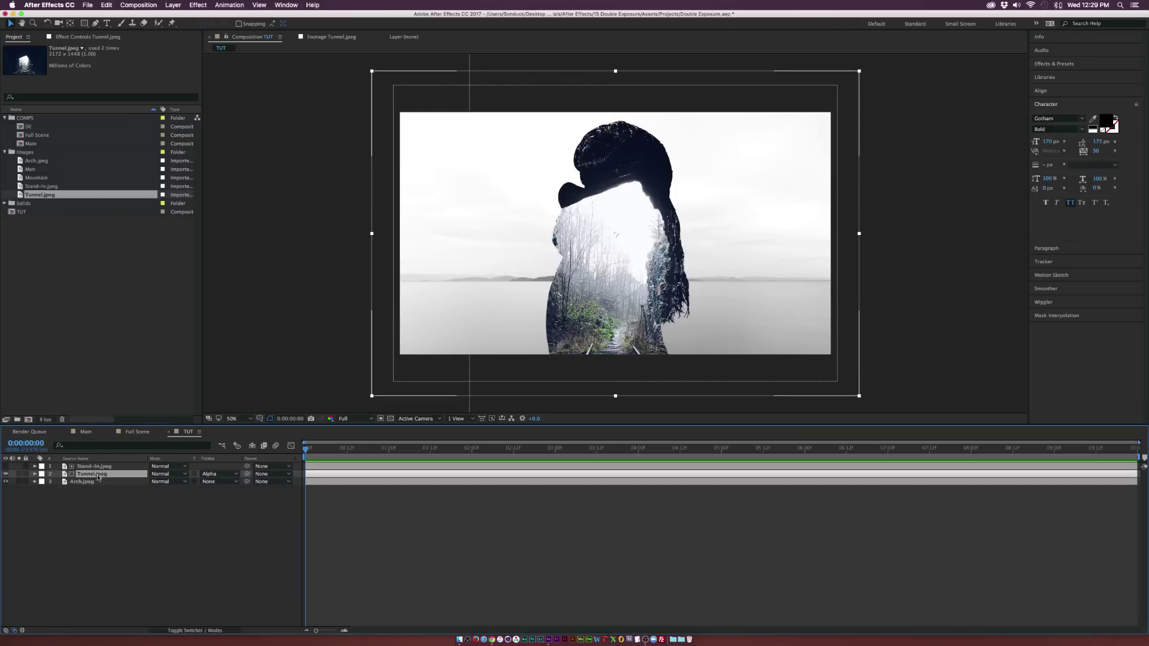
key(s)
drag(167, 482, 140, 481)
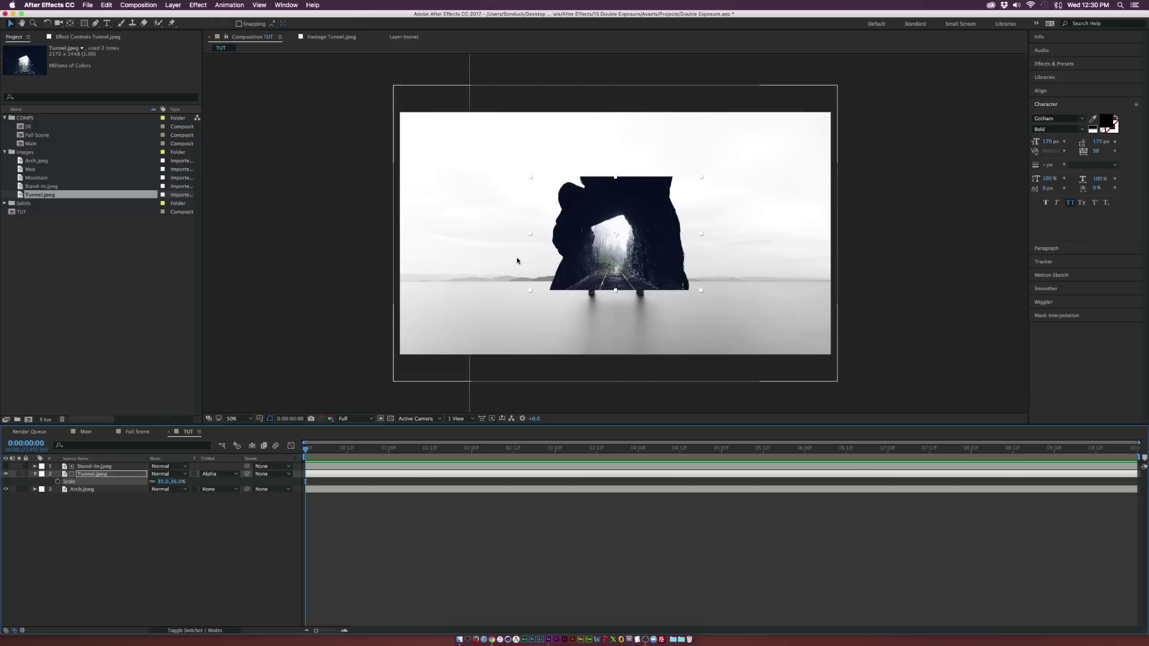
key(super+z)
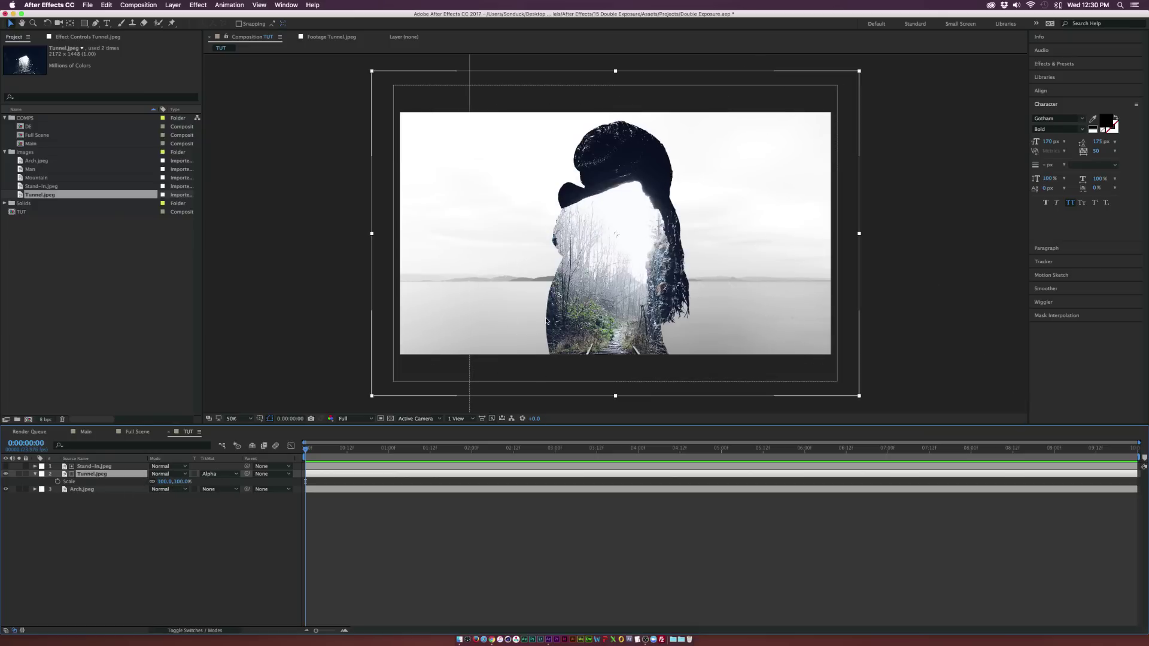
key(super+z)
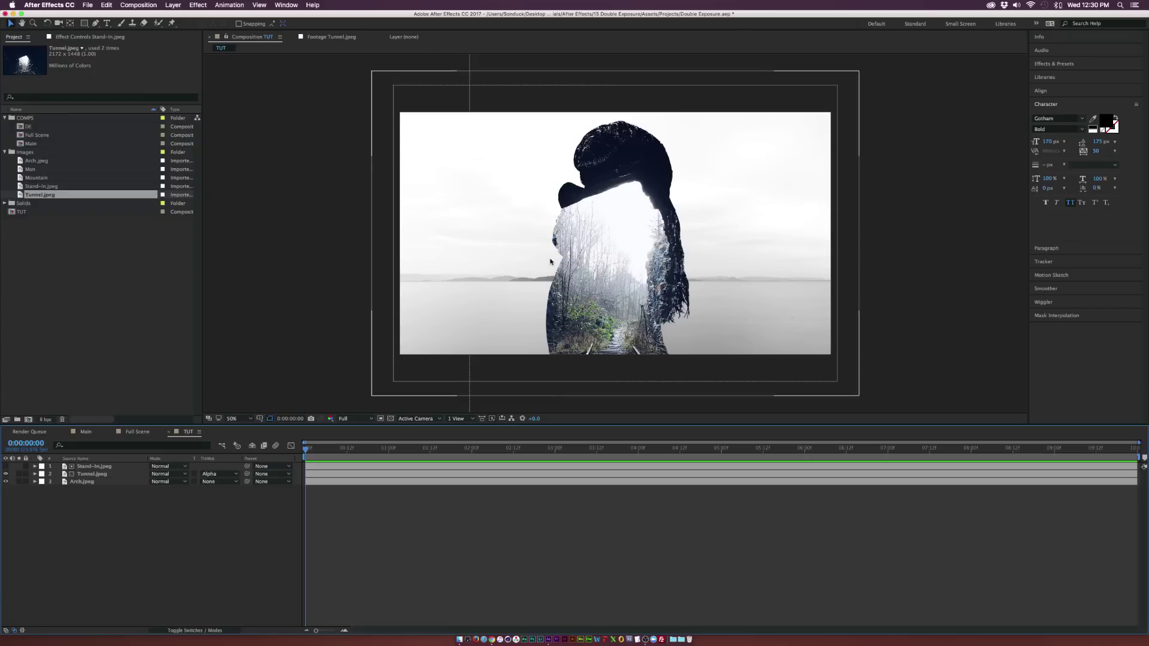
Duplicate the Stand-In.jpeg matte layer above the original.
click(88, 467)
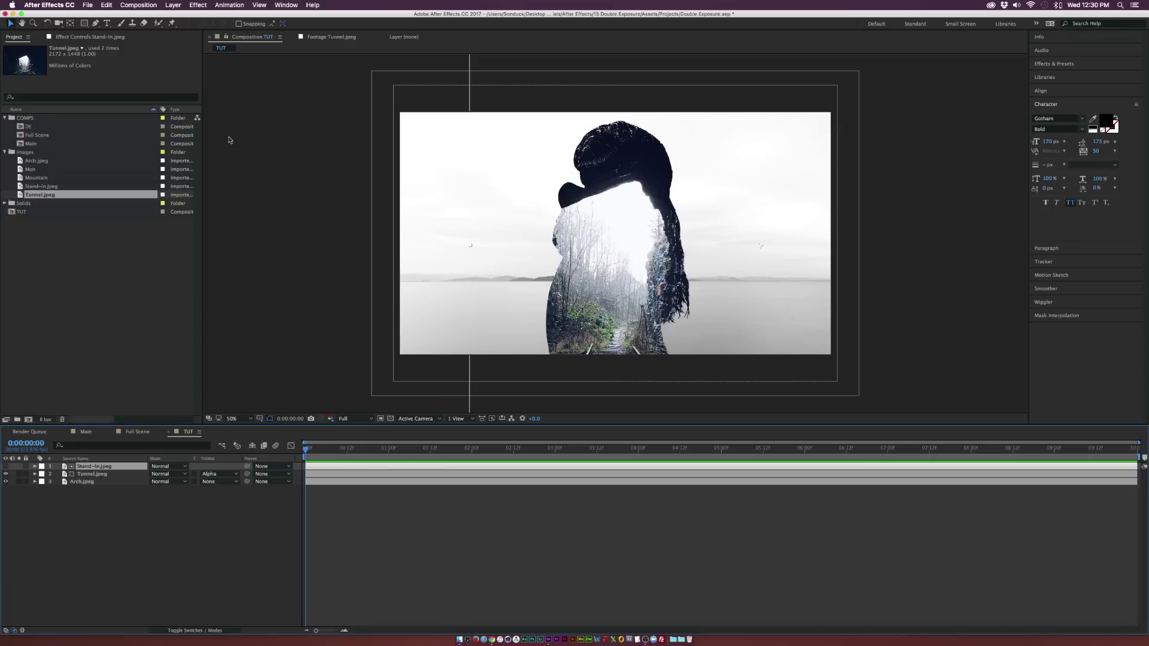
click(112, 4)
click(118, 112)
key(super+d)
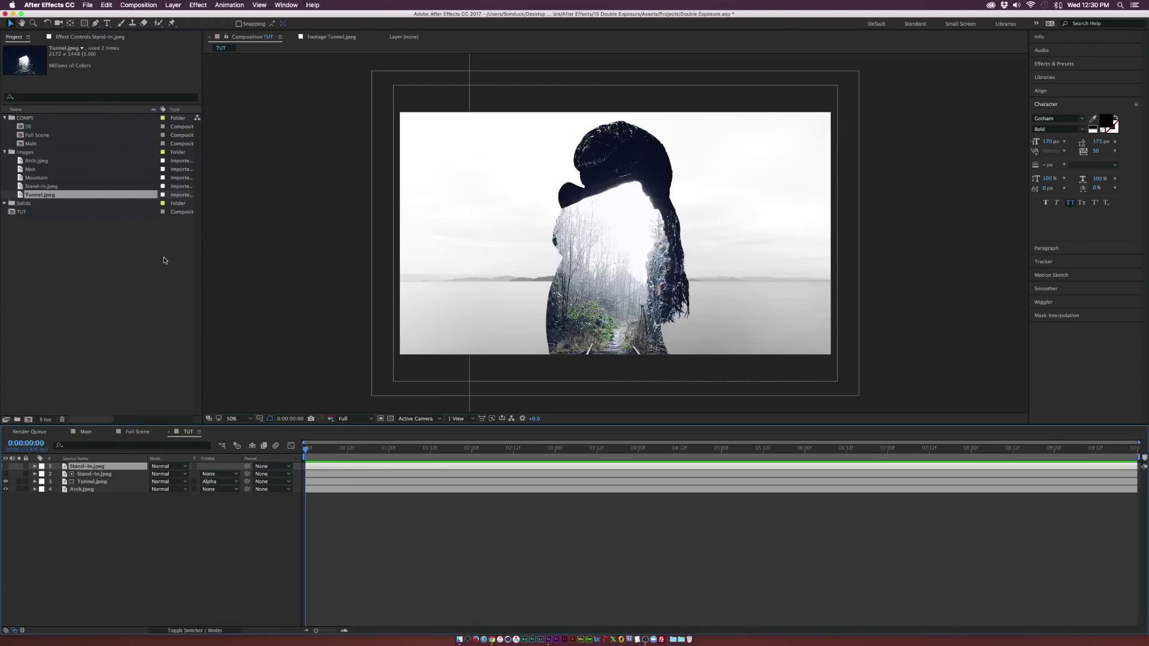
Make the duplicated Stand-In.jpeg layer visible and lower its opacity to about 59%.
click(6, 466)
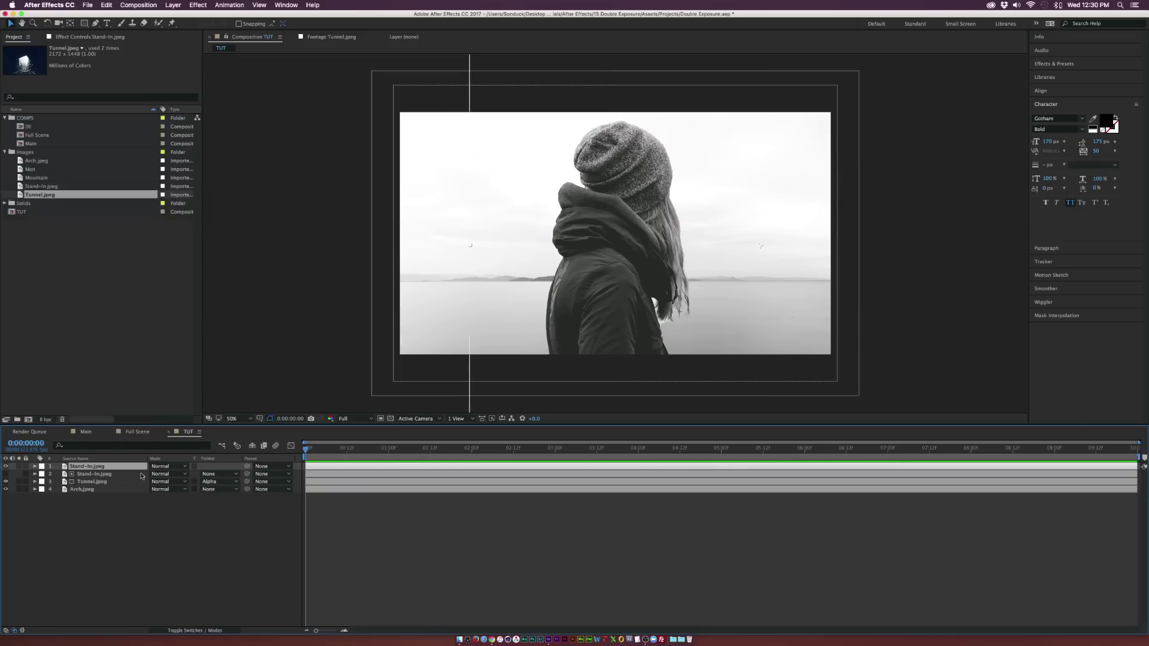
key(t)
drag(154, 474, 133, 474)
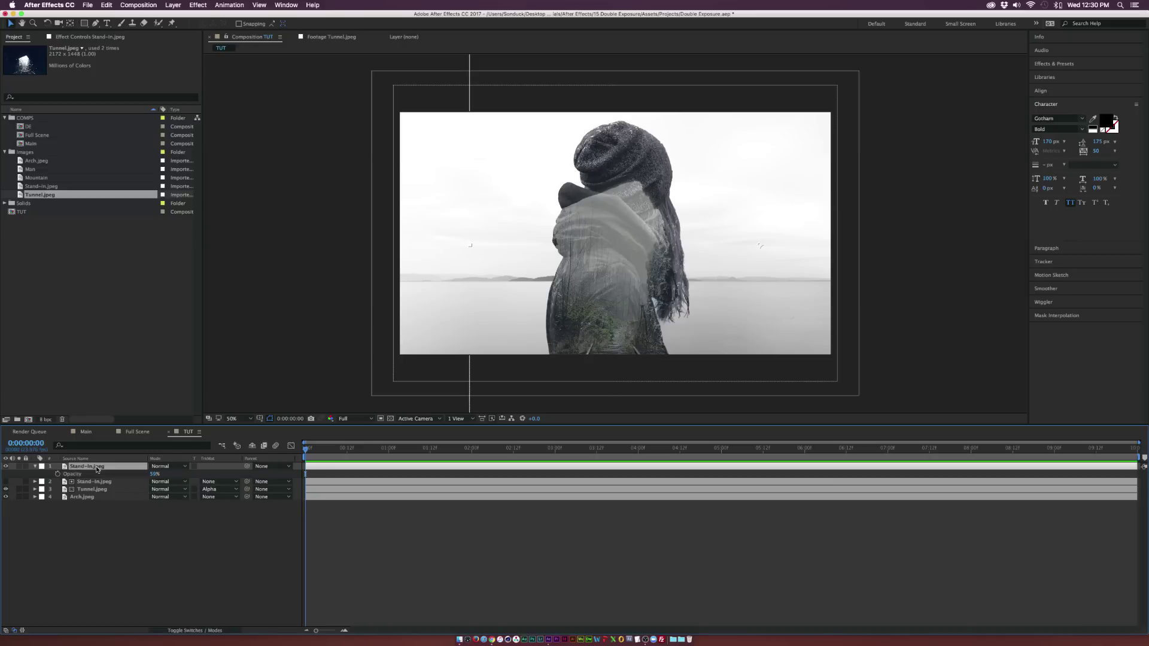
Draw a rectangular mask over the upper part of the top Stand-In layer and feather it 148 pixels.
click(86, 23)
key(comma)
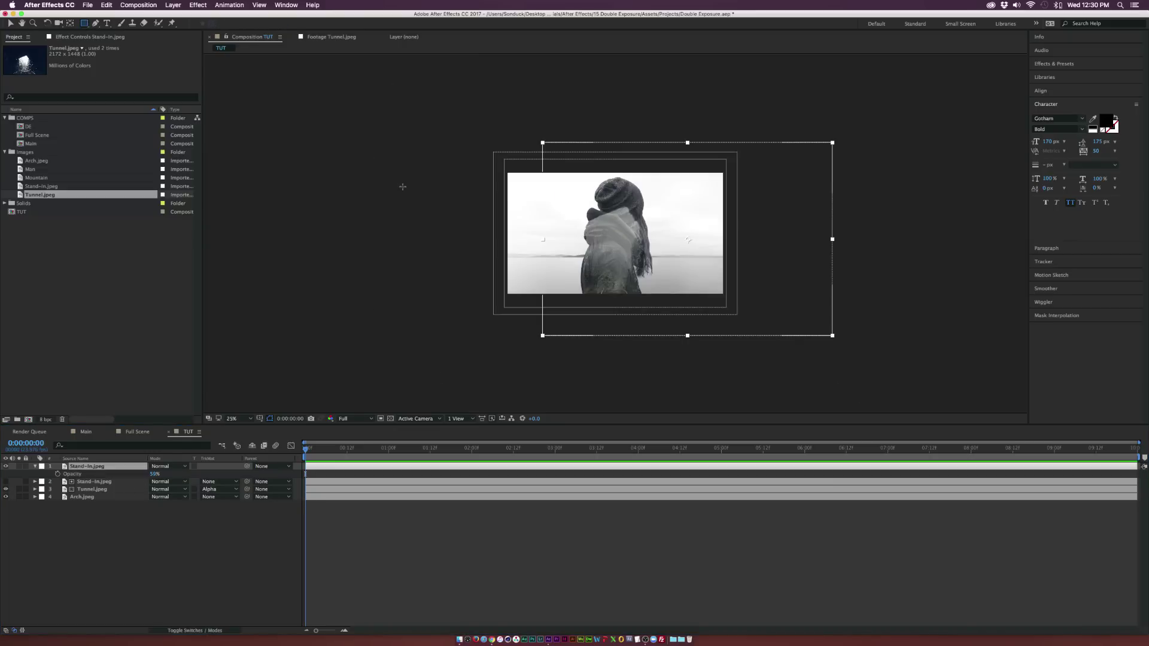
mouse_move(382, 130)
mouse_down()
mouse_move(771, 216)
mouse_move(802, 250)
mouse_move(807, 234)
mouse_up()
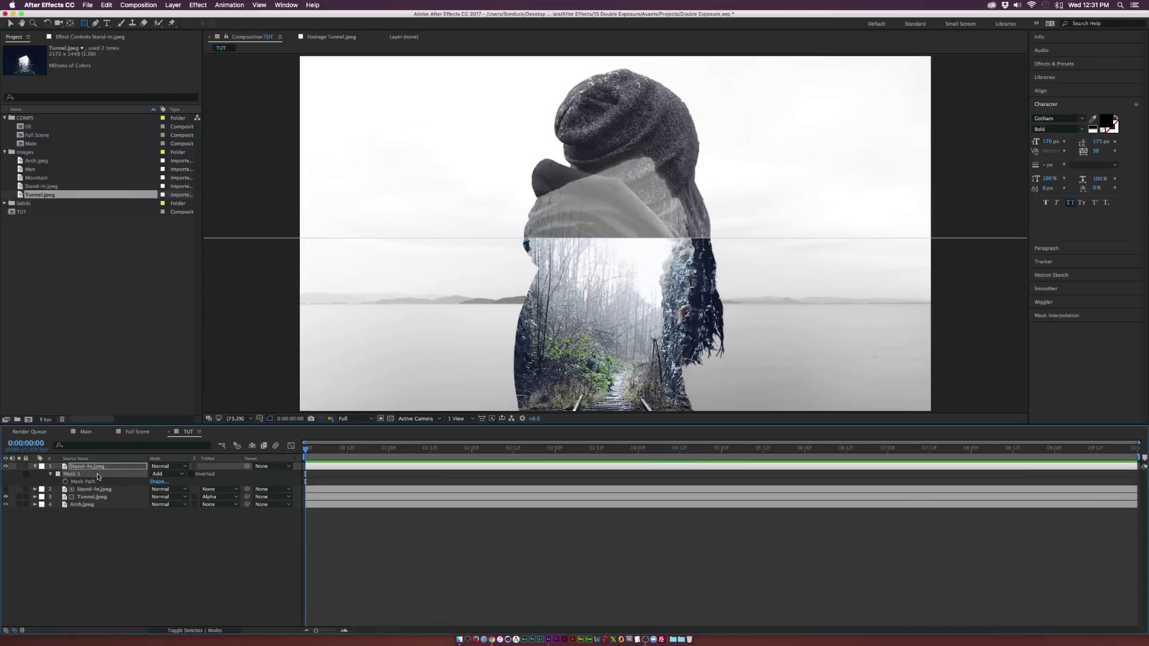
key(f)
drag(162, 482, 228, 483)
key(comma)
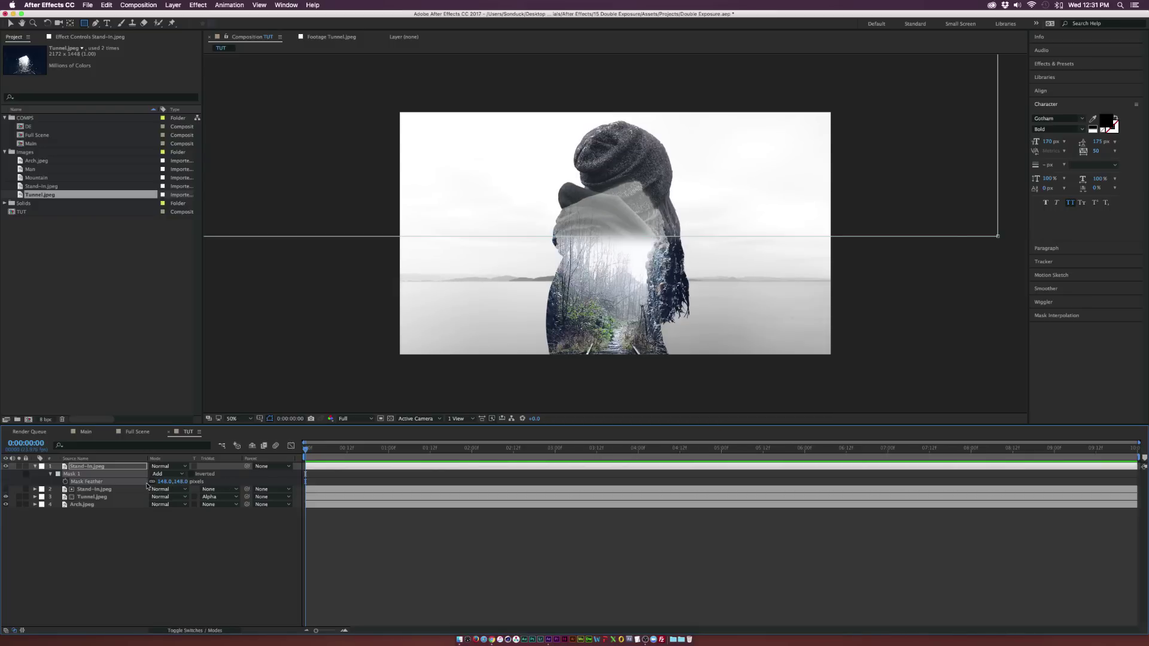
Compare the composite with and without the masked top Stand-In layer.
click(5, 467)
click(6, 467)
click(6, 467)
click(5, 467)
click(5, 467)
click(6, 467)
Extend the mask's lower edge farther down the woman's body.
key(comma)
key(v)
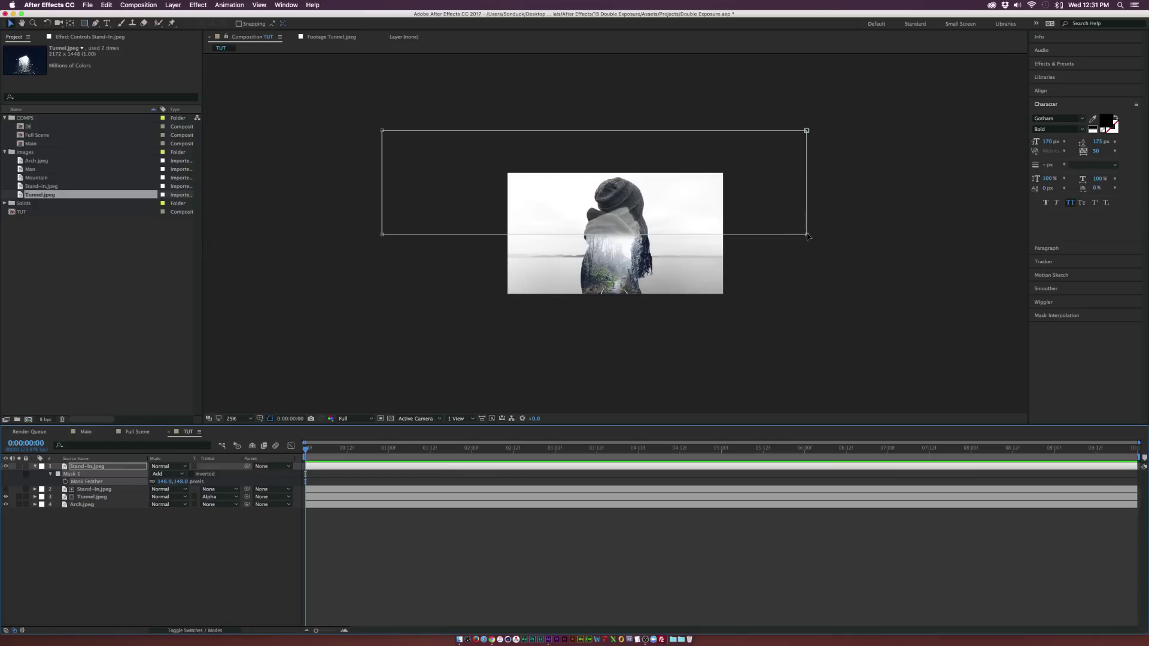
drag(383, 238, 383, 256)
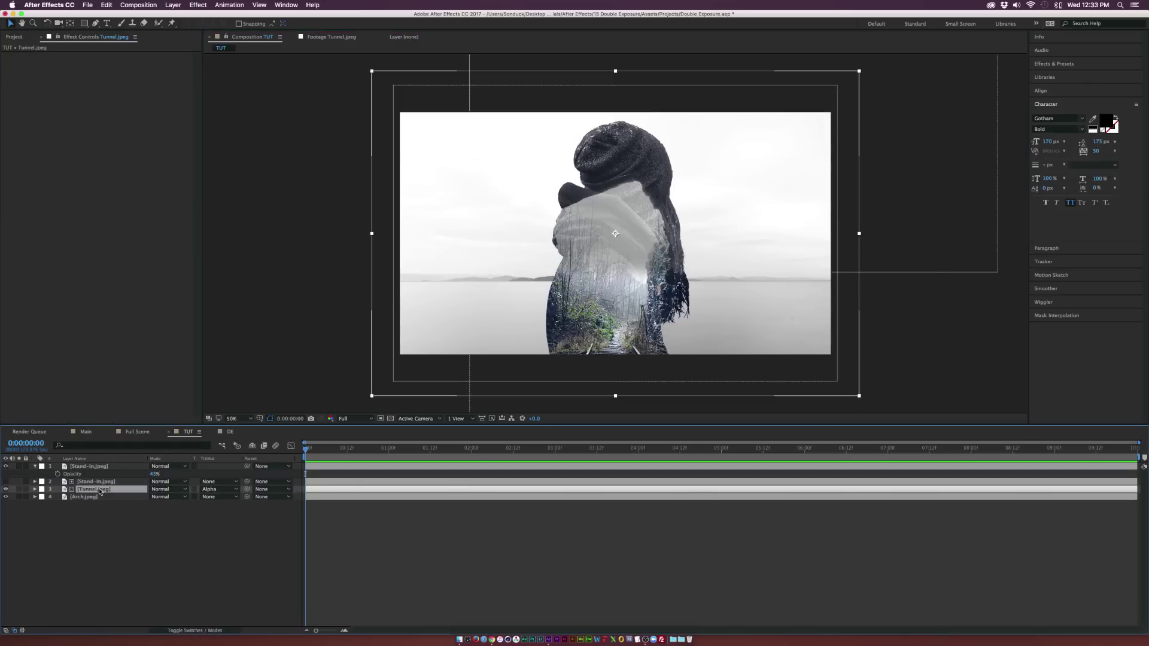
Apply Curves to the Tunnel.jpeg layer and shape an S-curve that darkens the shadows and brightens the highlights.
click(197, 4)
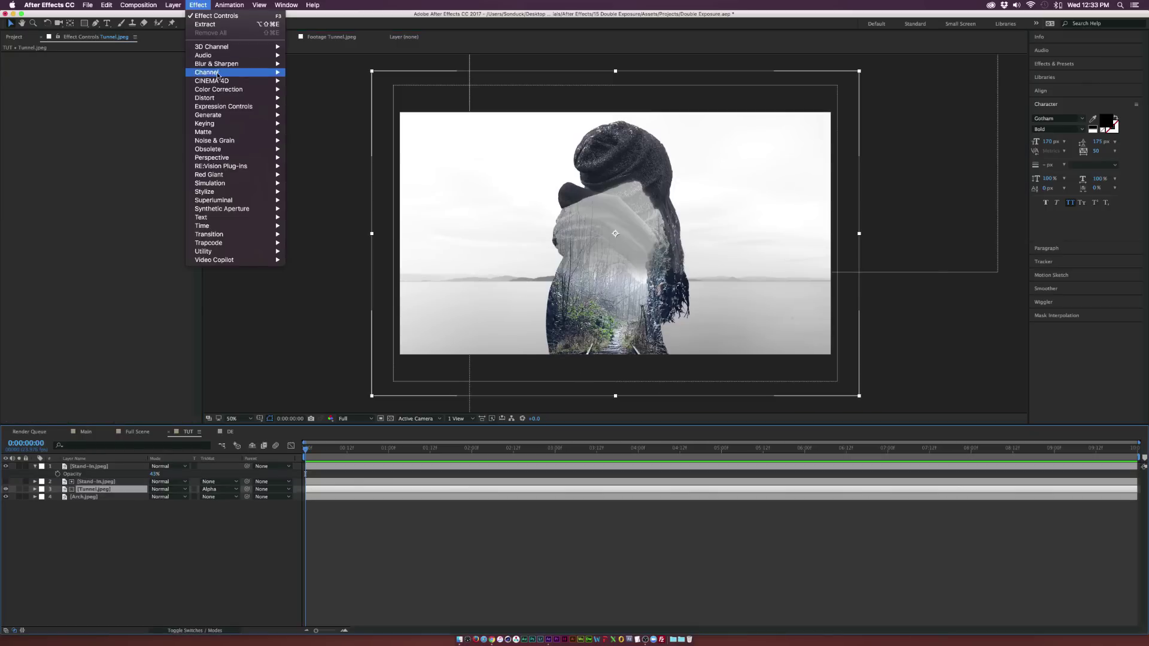
mouse_move(257, 89)
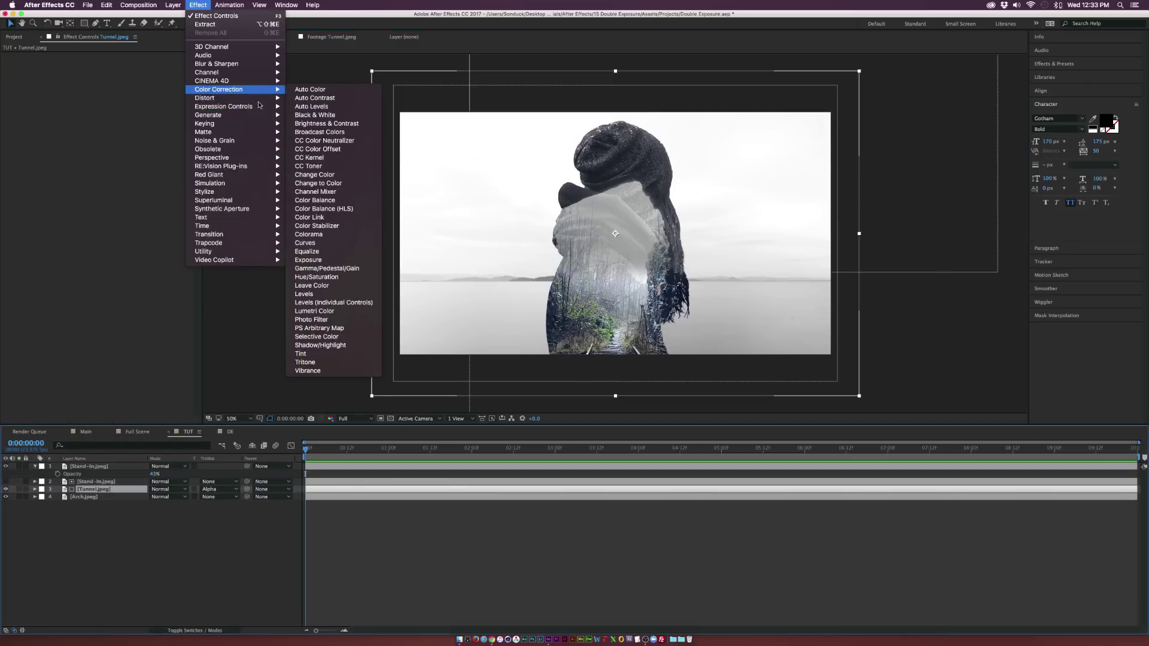
click(306, 243)
drag(54, 170, 61, 179)
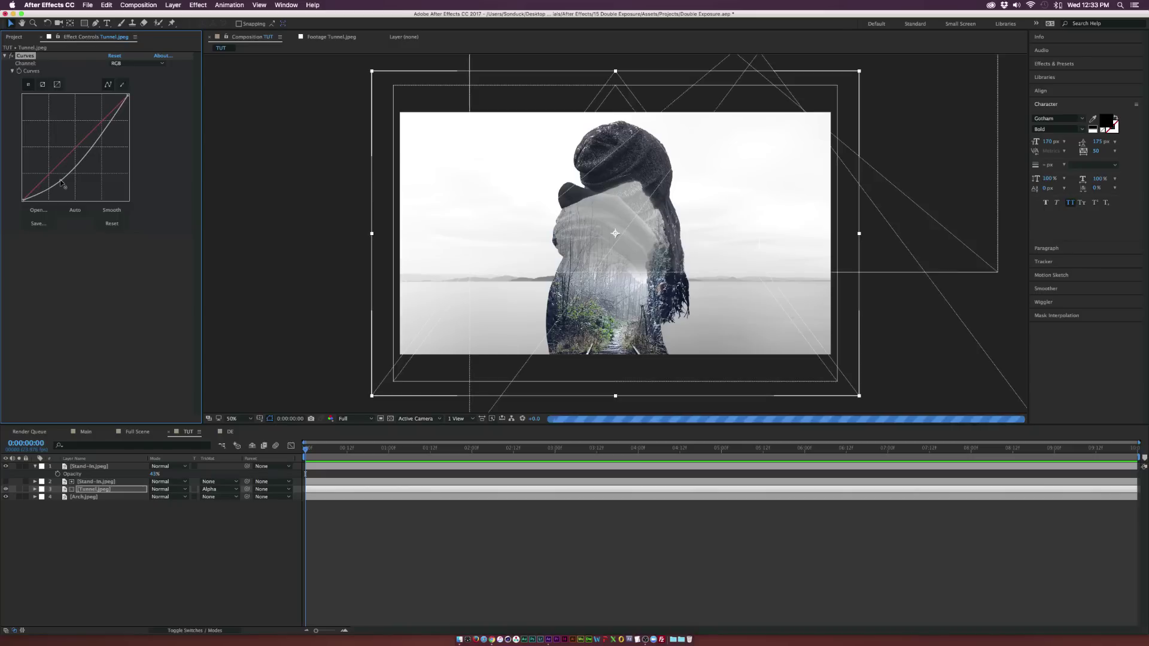
drag(106, 119, 103, 115)
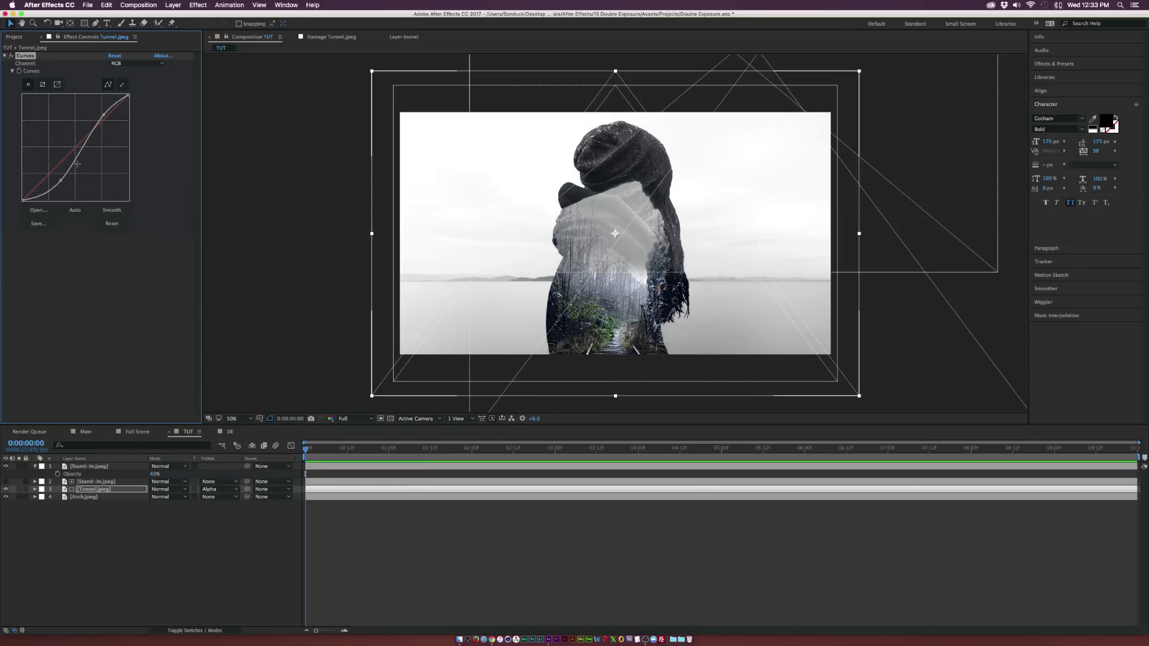
drag(61, 179, 66, 179)
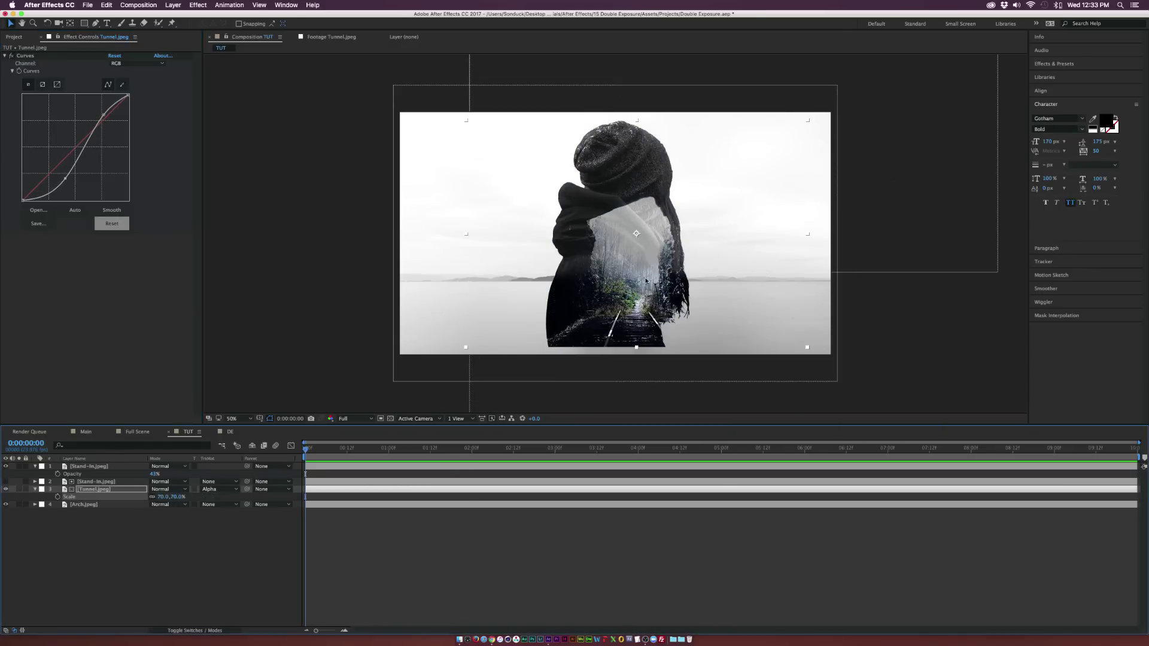
Scale the Tunnel.jpeg layer down to 78% and reposition it so the railway tracks show inside the woman's lower body.
drag(646, 280, 634, 289)
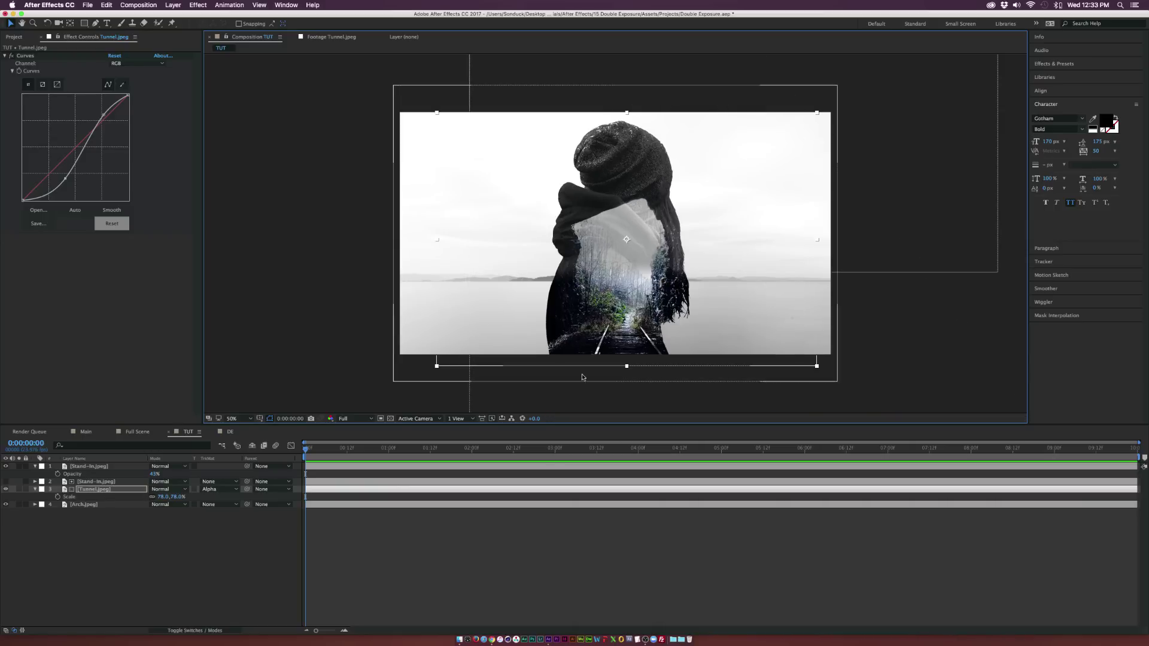
click(84, 542)
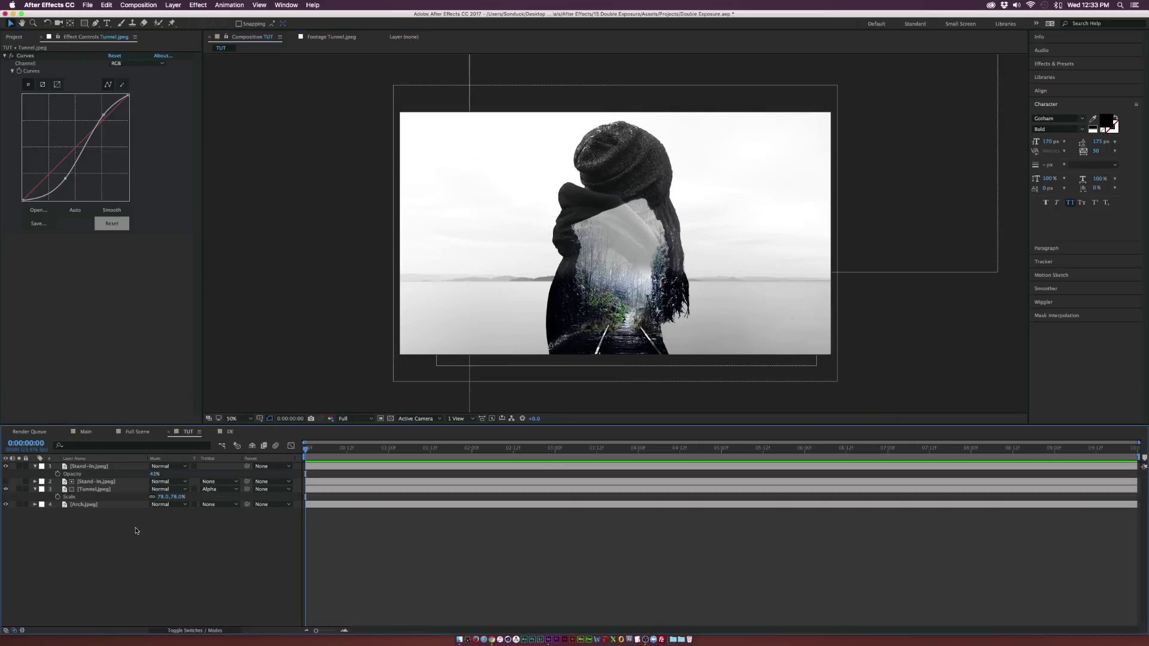
key(u)
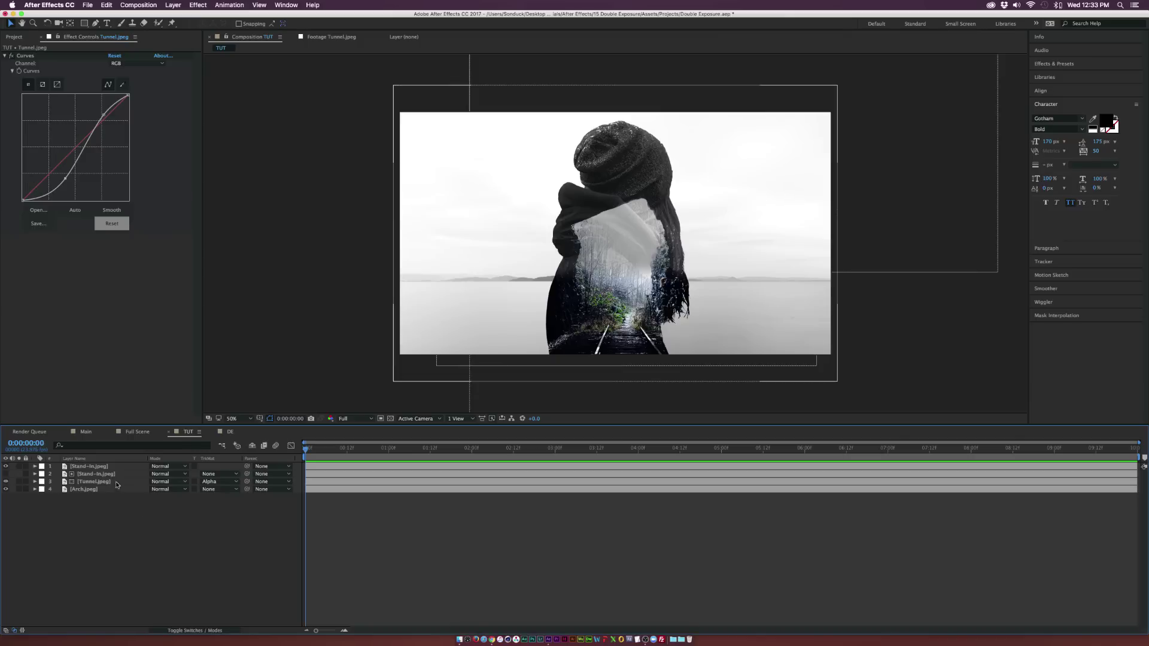
click(121, 540)
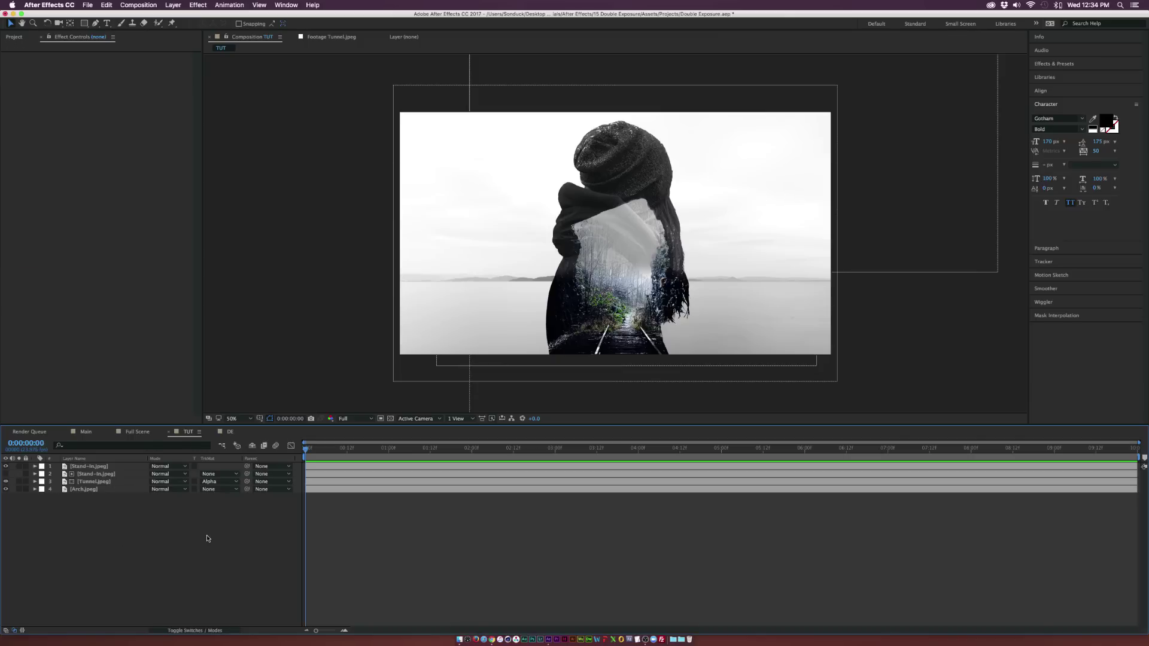
Keyframe Position and Scale of both Stand-In layers at the start, and at 5 seconds set scale 52% and position 1680, 667.
click(84, 467)
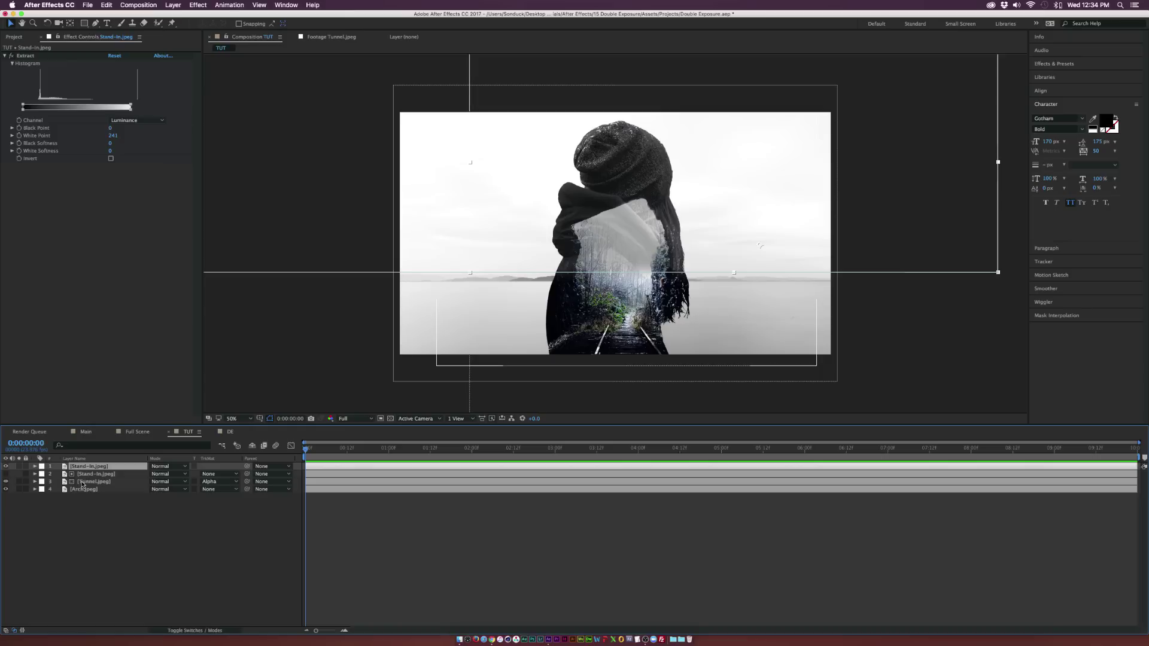
shift+click(93, 474)
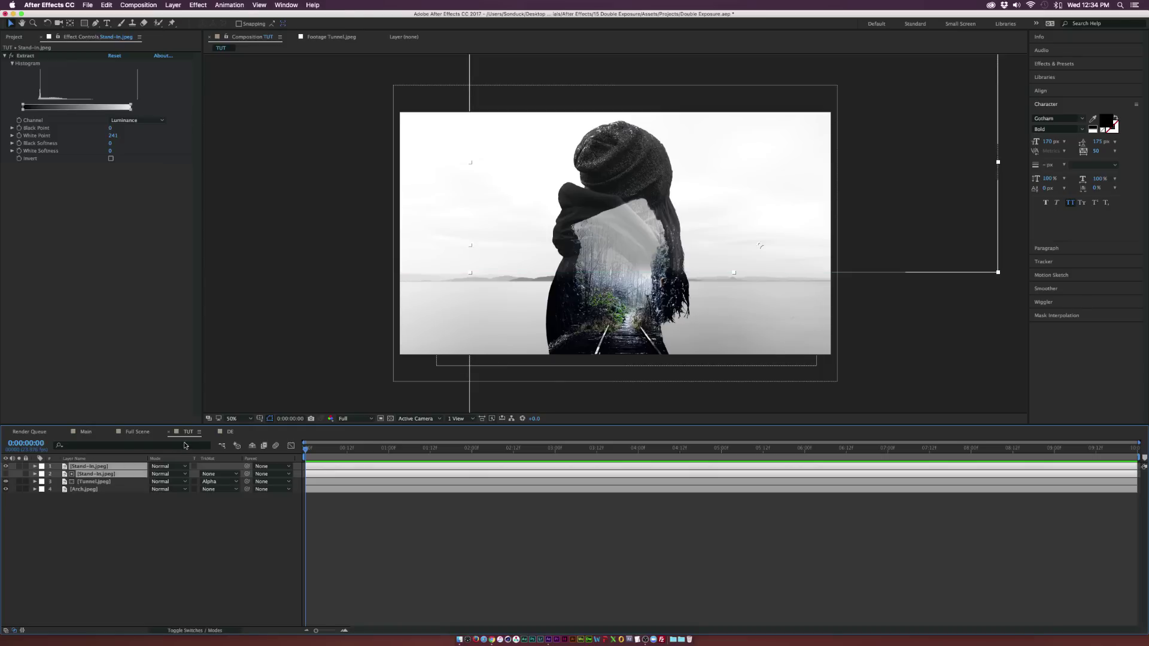
key(p)
key(shift+s)
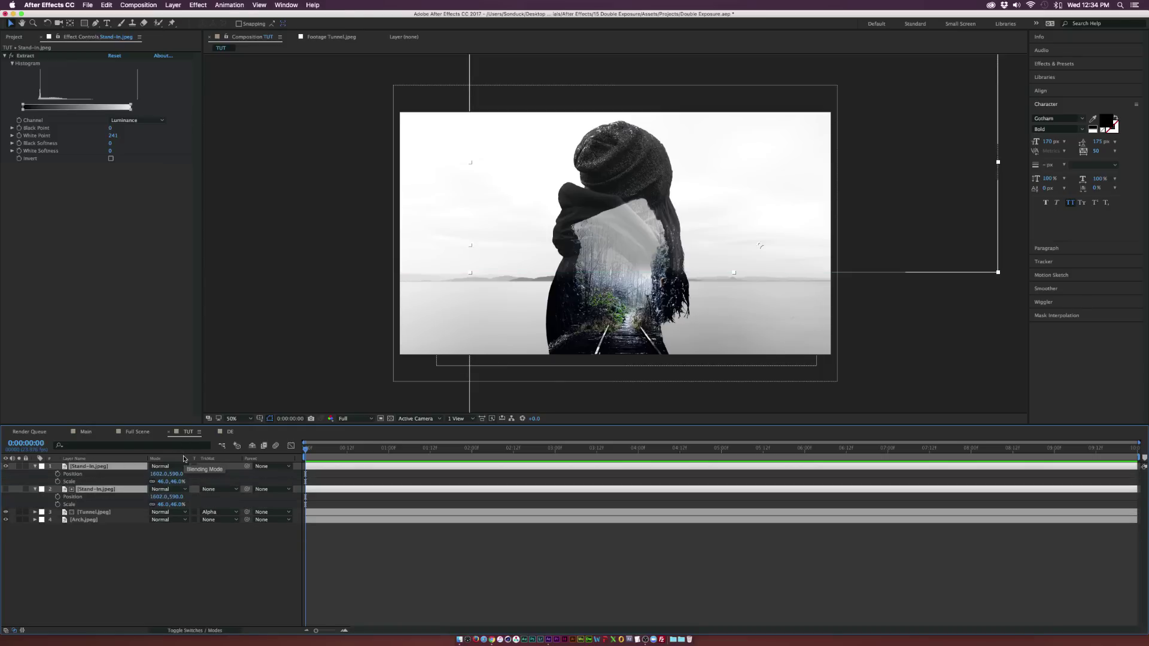
drag(58, 474, 58, 504)
drag(487, 453, 722, 465)
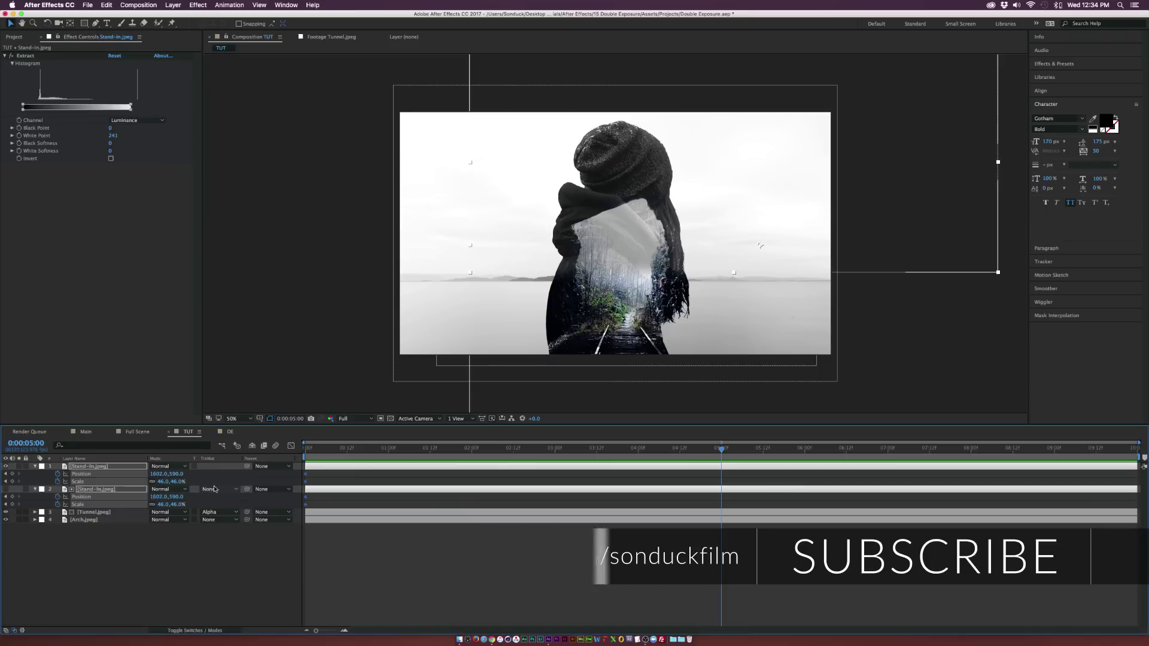
drag(166, 482, 210, 476)
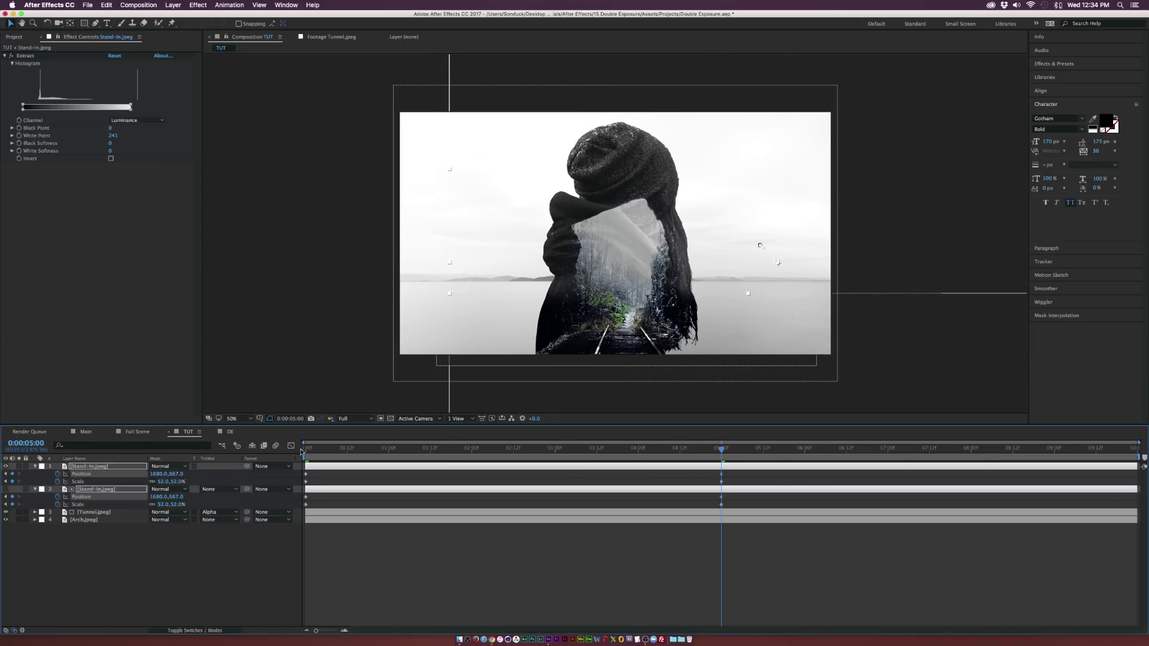
Animate Tunnel.jpeg's Position and Scale by moving its first keyframes to 5 seconds and setting 88% scale with a higher position at the start.
key(Home)
click(96, 512)
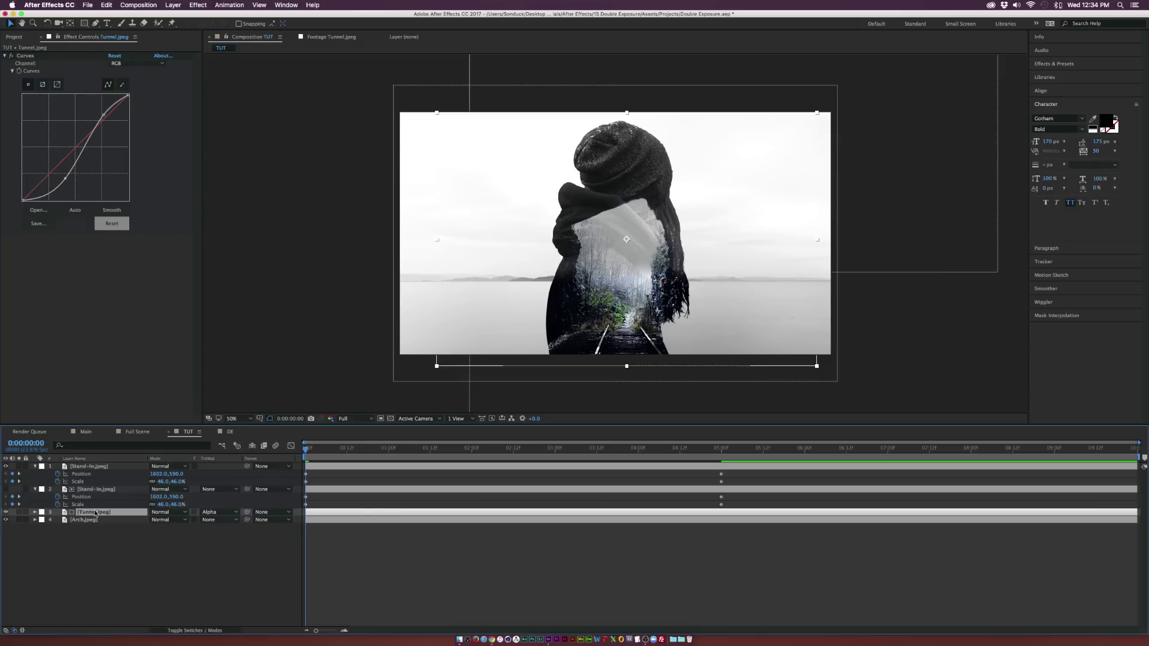
key(s)
key(shift+p)
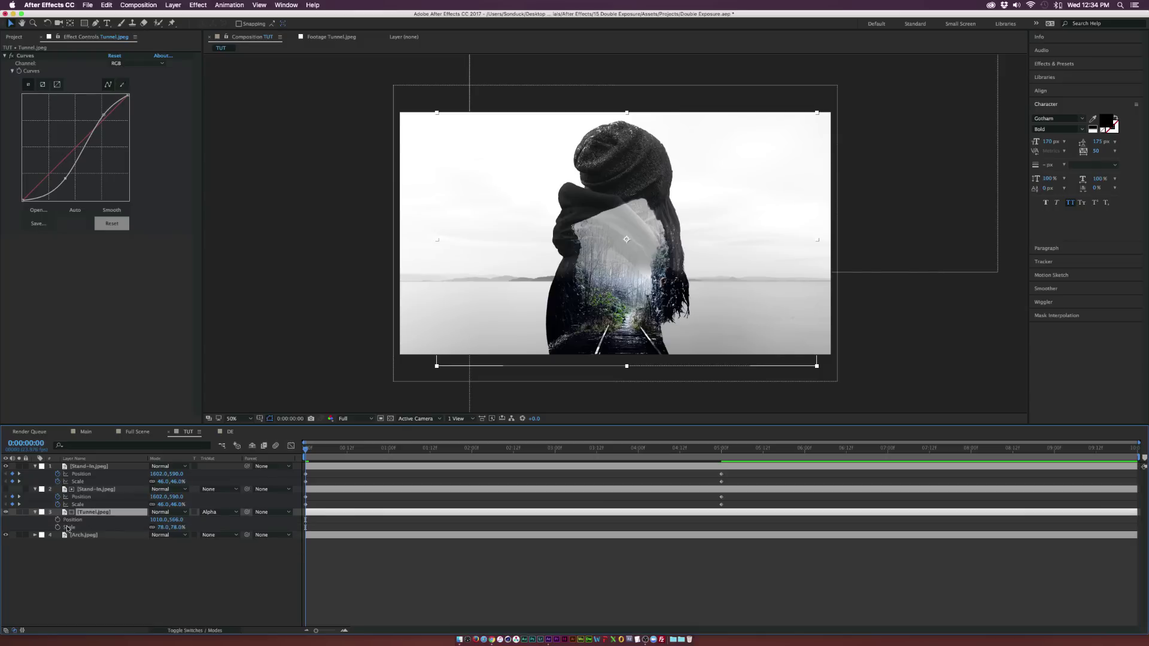
drag(58, 520, 58, 528)
drag(306, 520, 401, 524)
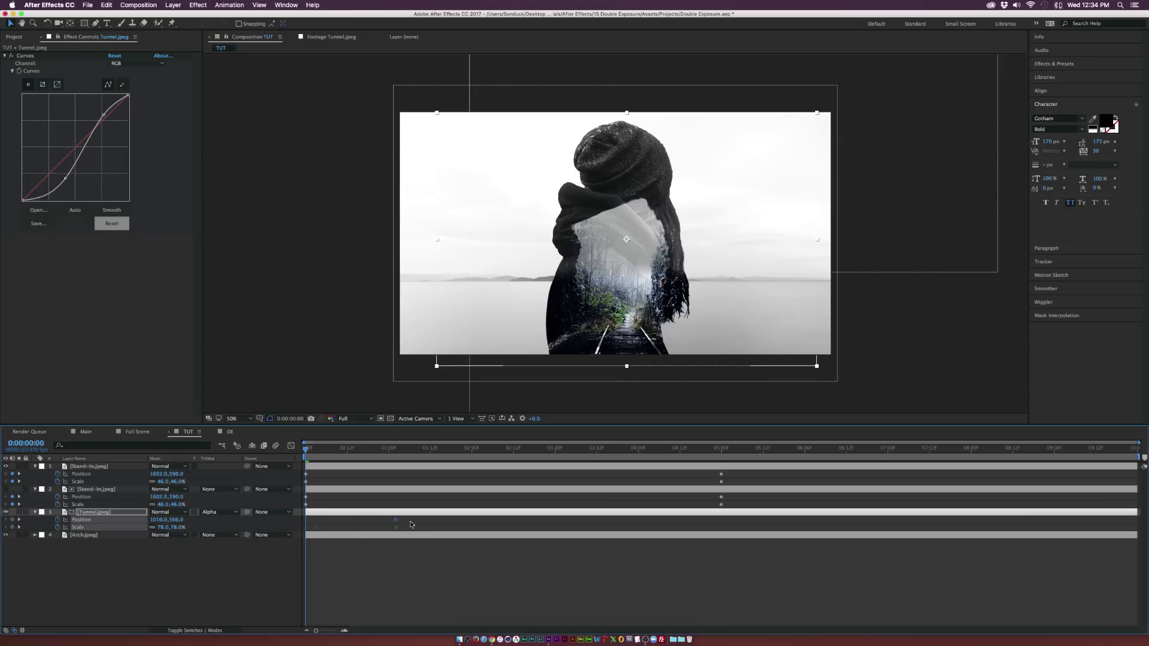
drag(694, 526, 723, 528)
mouse_move(170, 522)
mouse_down()
mouse_move(129, 522)
mouse_move(169, 520)
mouse_up()
click(293, 547)
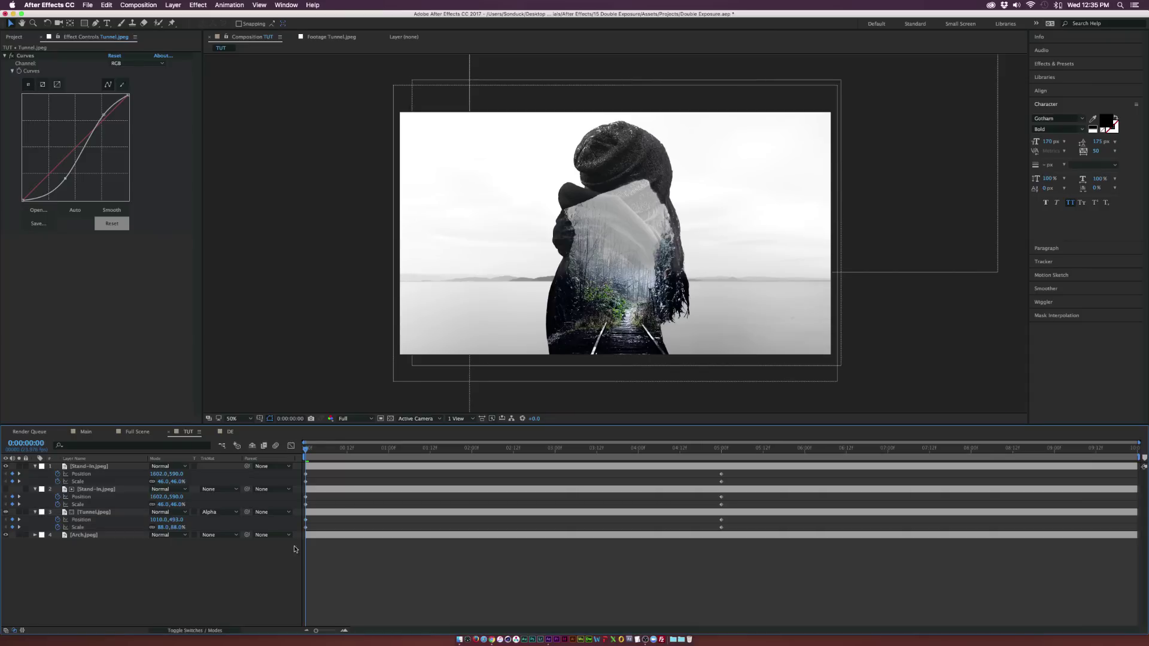
Preview the silhouette and tunnel animation across the first five seconds.
click(386, 448)
click(461, 450)
click(545, 451)
click(586, 451)
click(635, 450)
click(674, 450)
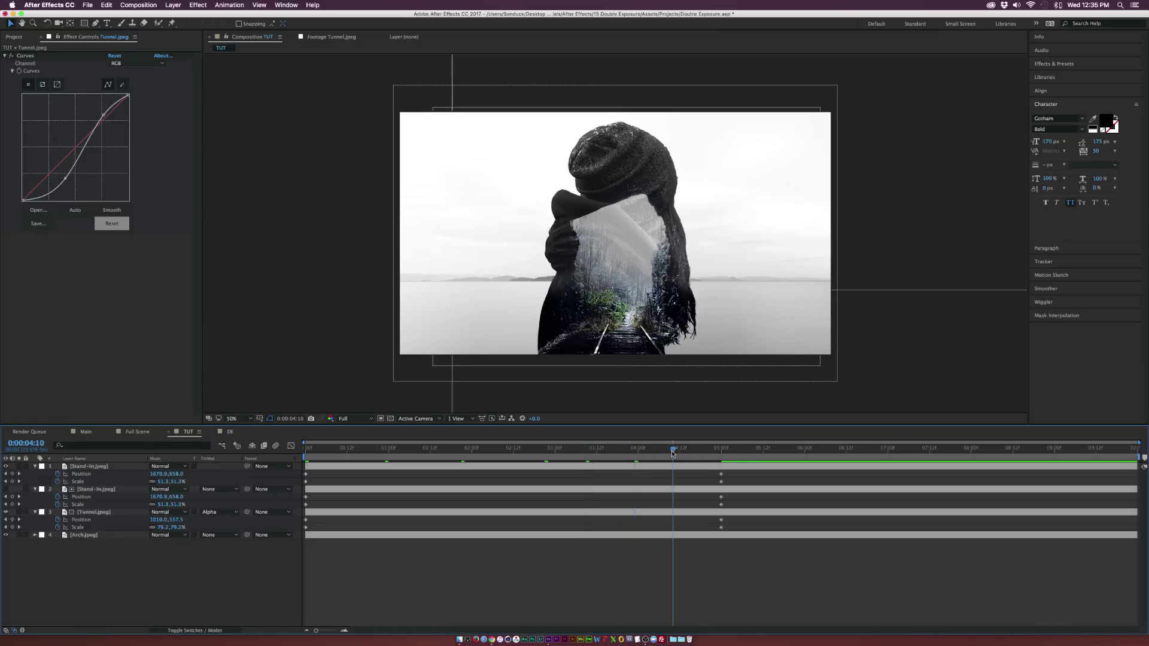
key(space)
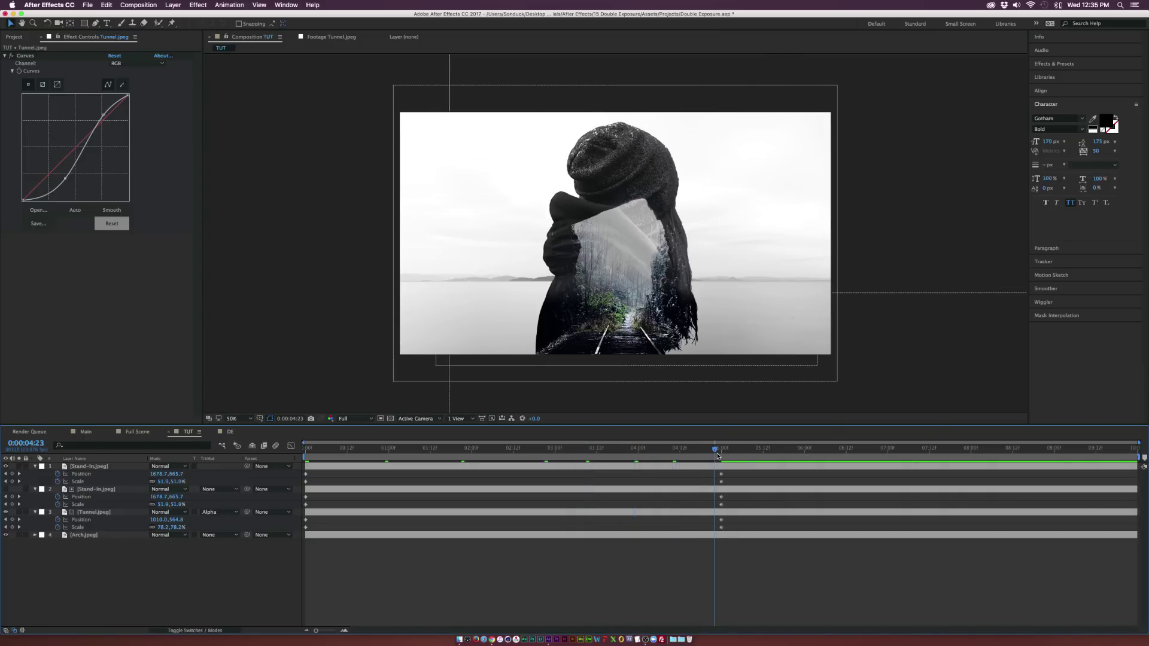
key(space)
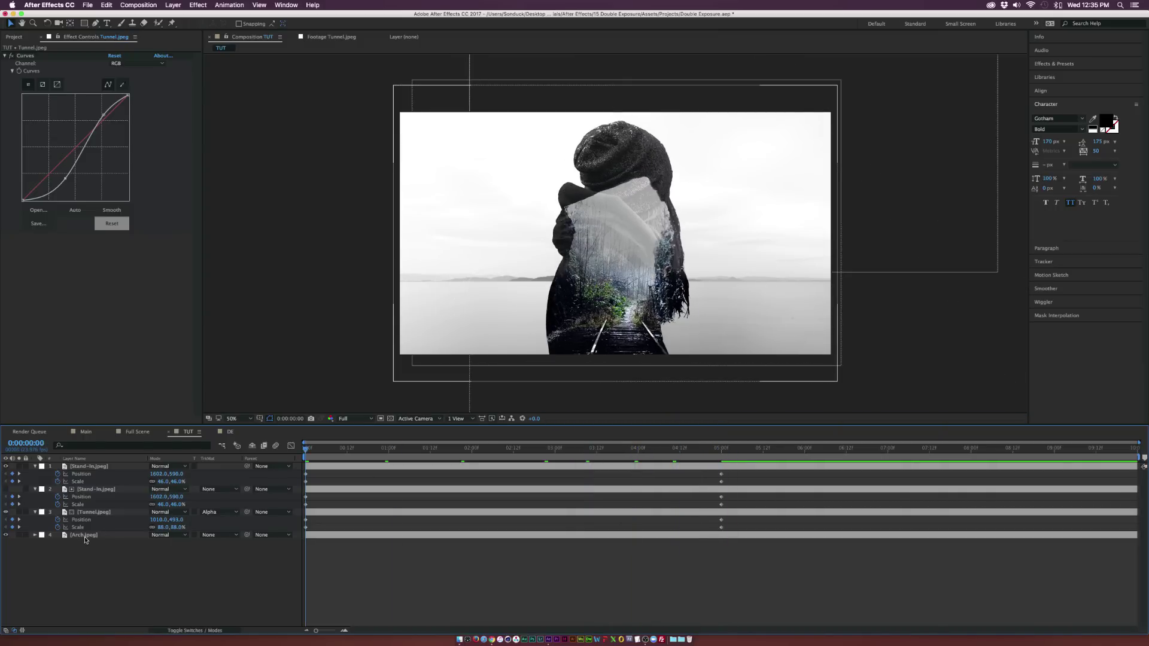
Animate the Arch.jpeg background's Scale from a larger size at the start to its current size at 5 seconds.
click(85, 535)
key(s)
click(58, 543)
drag(307, 545, 373, 545)
drag(721, 547, 721, 543)
drag(167, 545, 168, 545)
click(190, 575)
drag(316, 443, 722, 459)
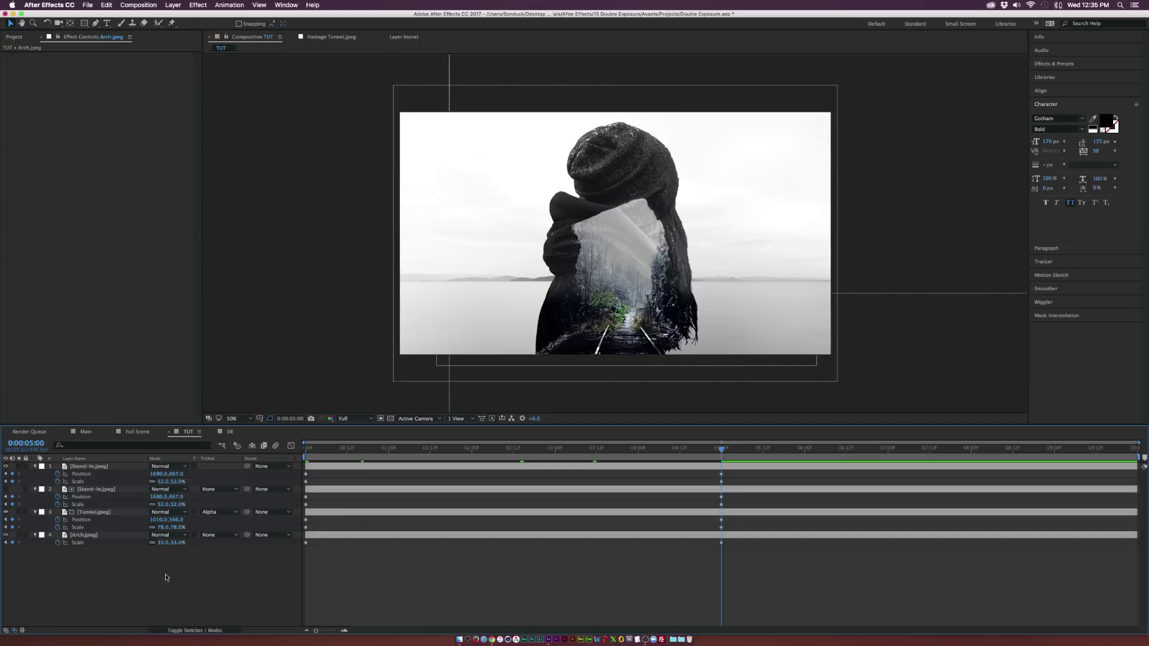
Pre-compose the two Stand-In layers and the Tunnel.jpeg layer into a composition named DE2.
key(u)
click(90, 467)
shift+click(89, 482)
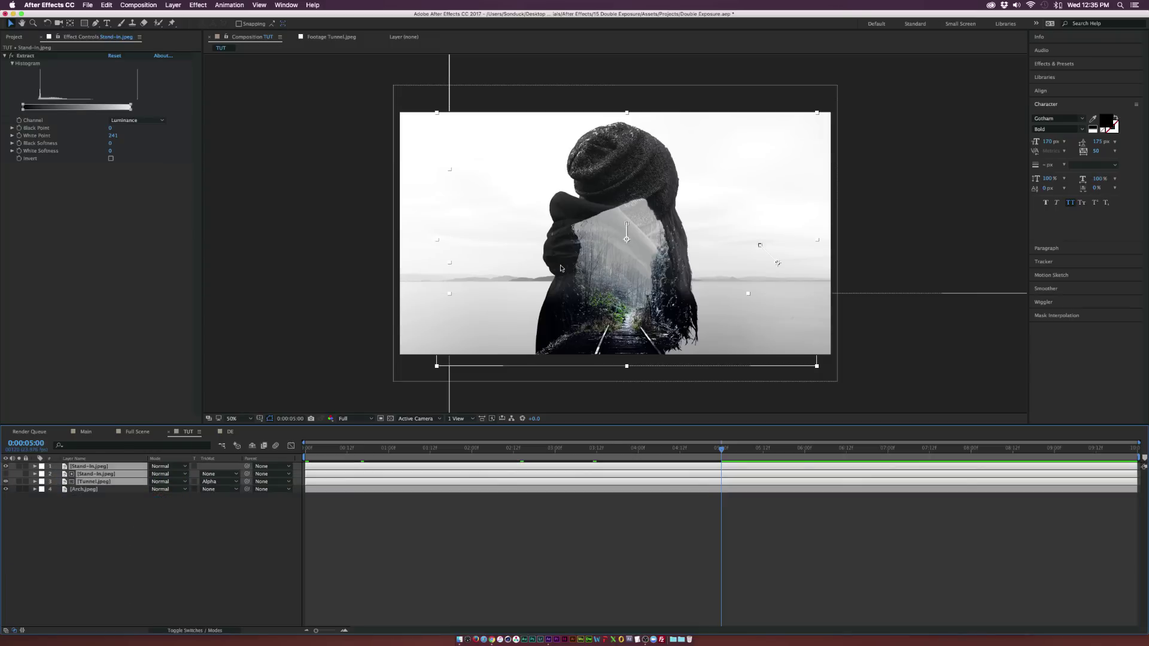
key(super+shift+c)
text(DE2)
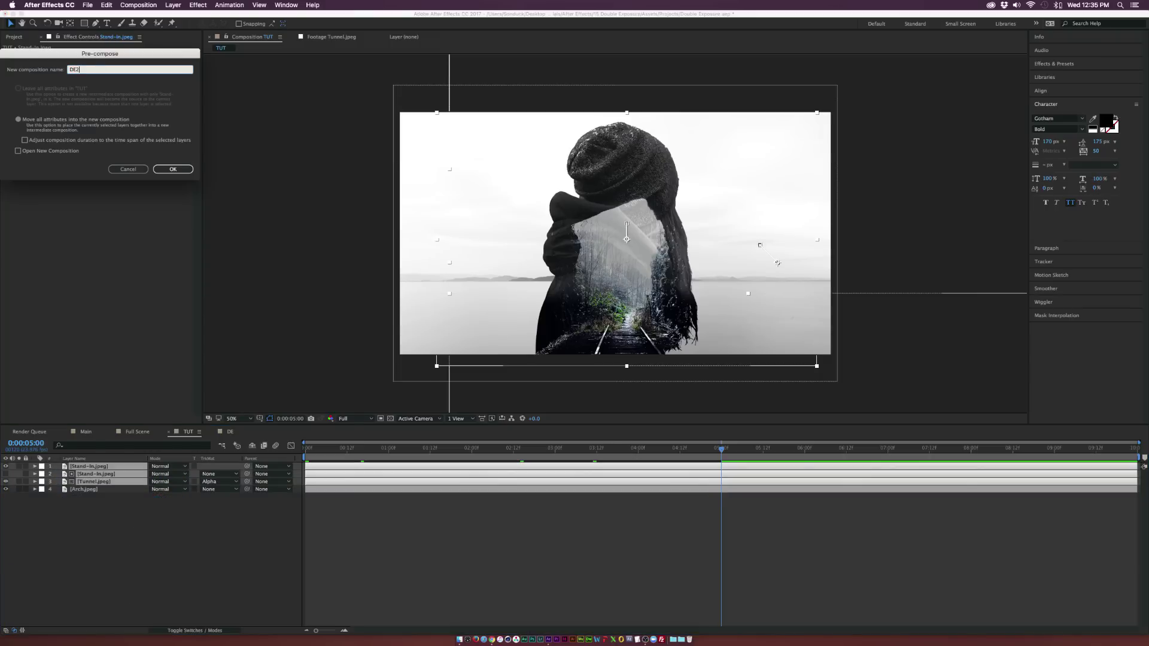
key(Return)
Add a text layer reading DOUBLE across the woman's upper body.
click(106, 24)
click(614, 235)
text(DOuble)
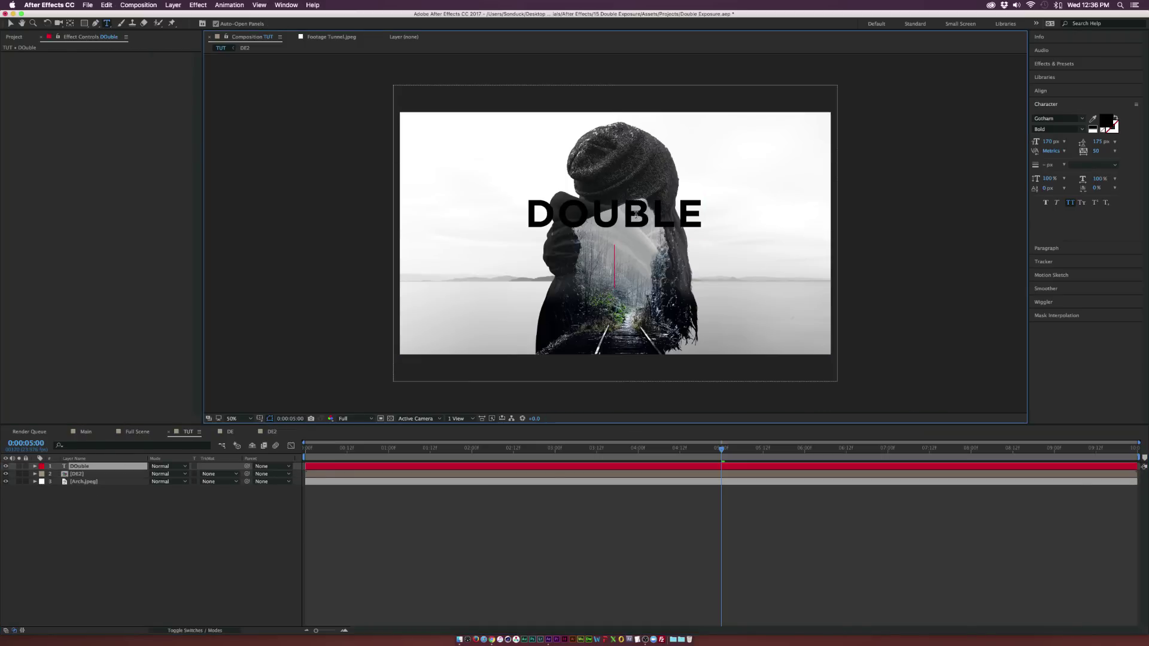
click(10, 22)
Add a second text layer reading EXPOSURE and center it directly beneath DOUBLE.
click(107, 24)
click(593, 268)
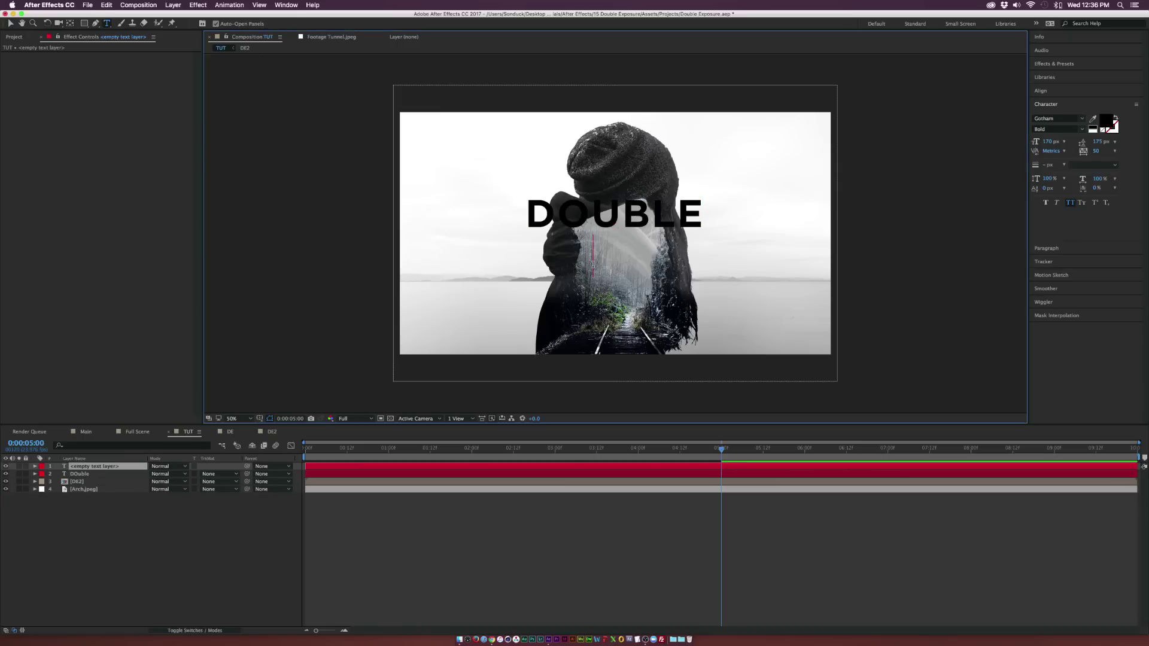
text(Exposure)
key(Escape)
key(v)
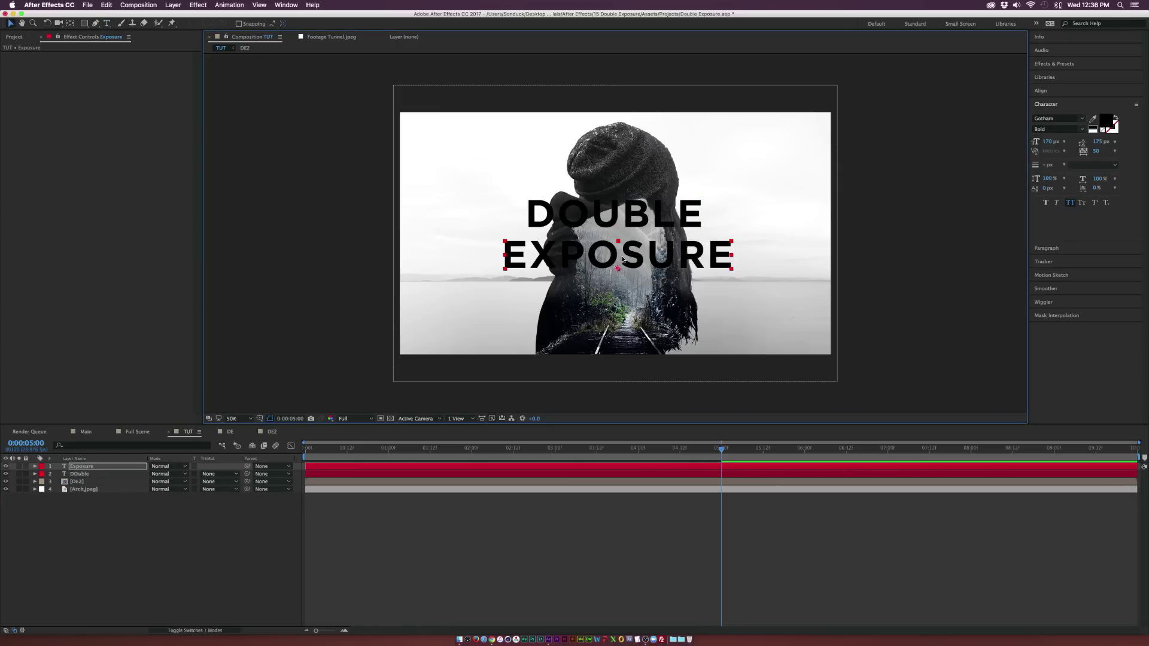
mouse_move(611, 256)
mouse_down()
mouse_move(625, 256)
mouse_move(614, 257)
mouse_up()
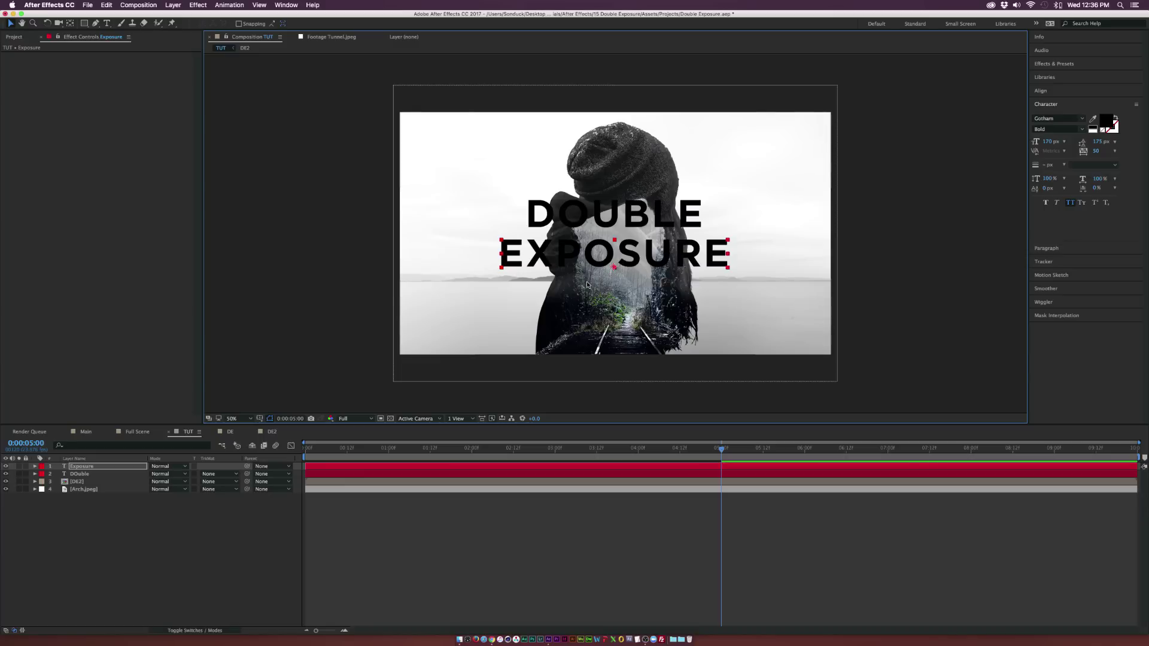
Place the Mountain image beneath the Exposure text layer and set its track matte to Alpha.
click(14, 37)
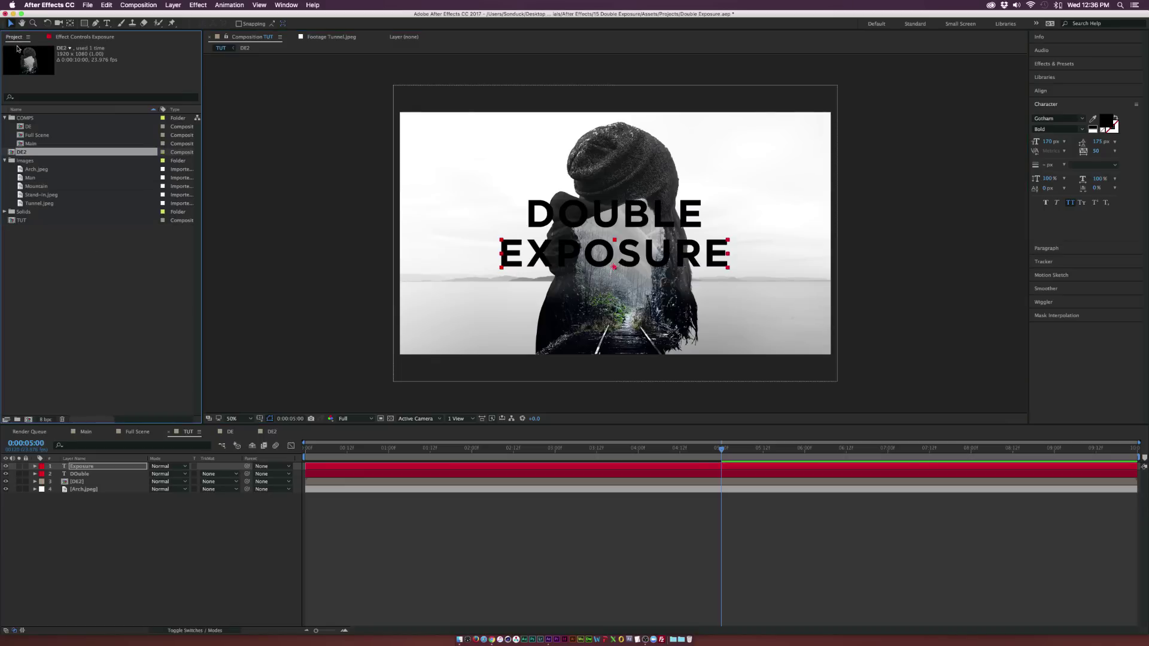
click(33, 187)
drag(41, 189, 86, 472)
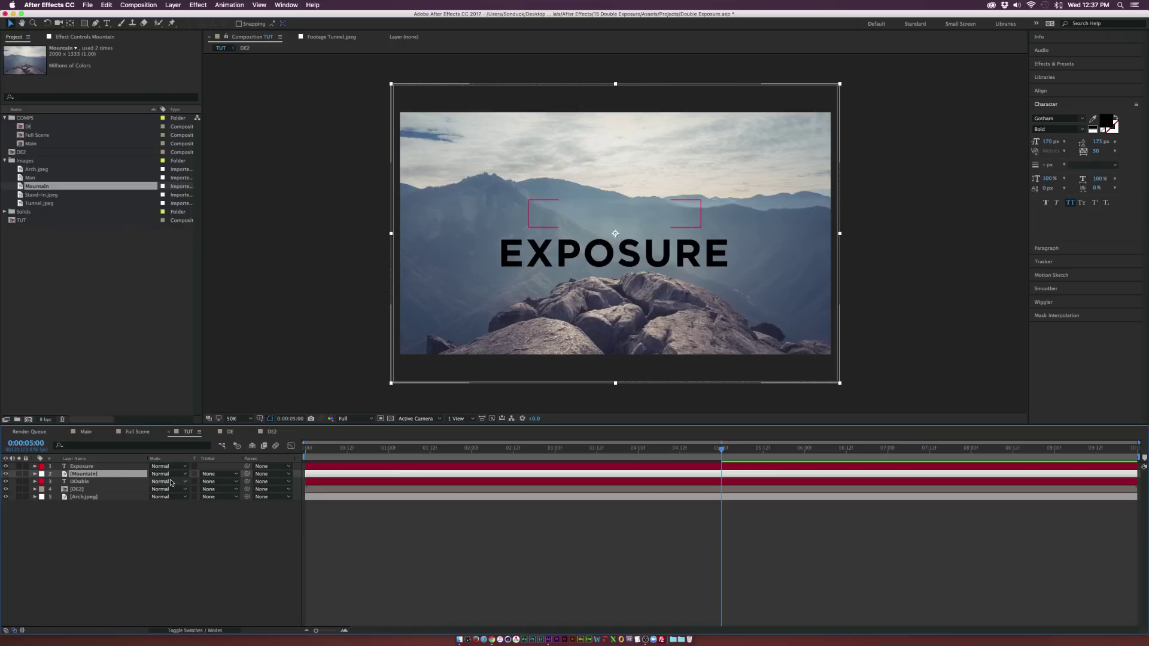
click(210, 474)
click(242, 497)
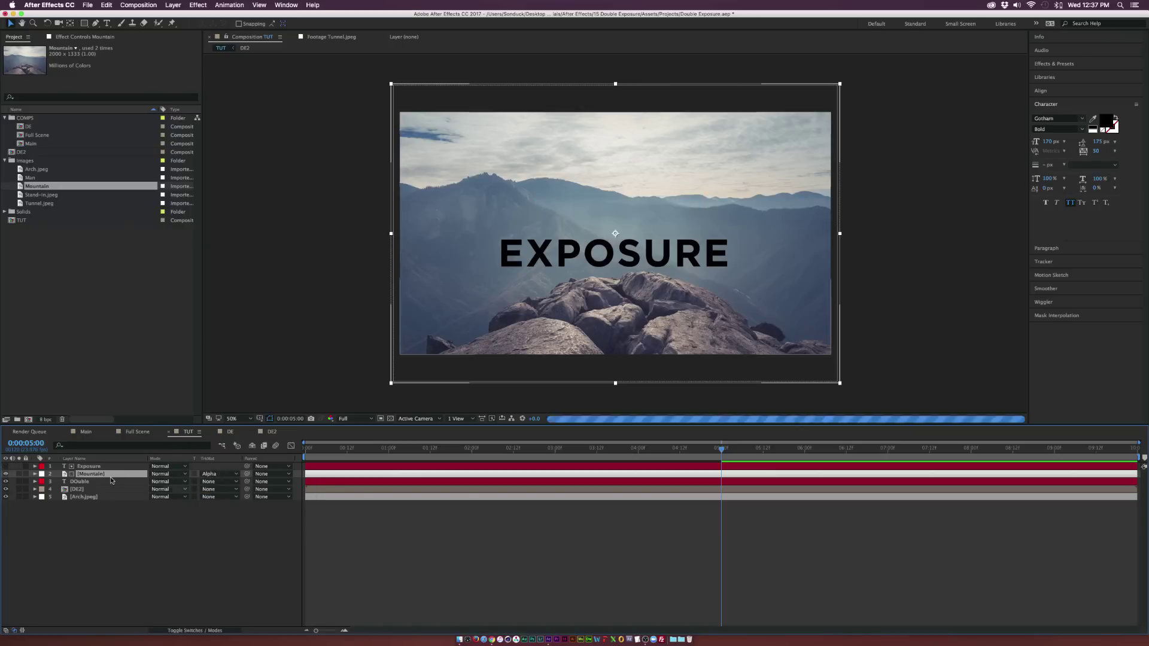
Scale the Mountain layer to 60% and move the DOuble text layer beneath the DE2 precomp.
key(s)
drag(171, 482, 148, 482)
click(530, 249)
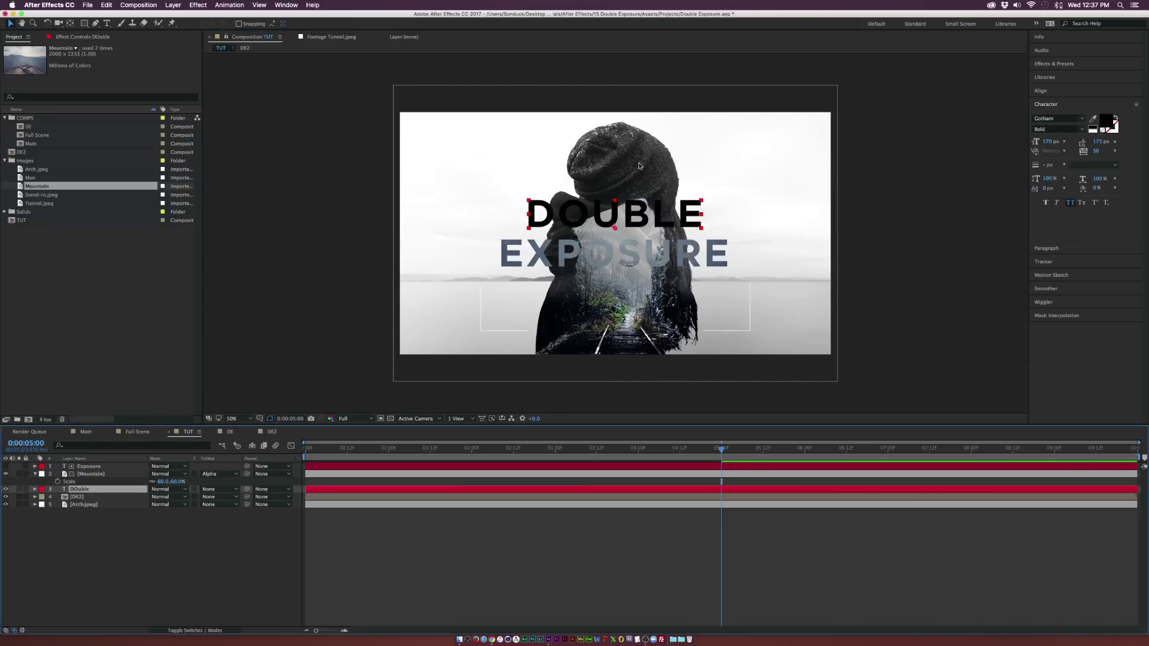
drag(78, 490, 76, 502)
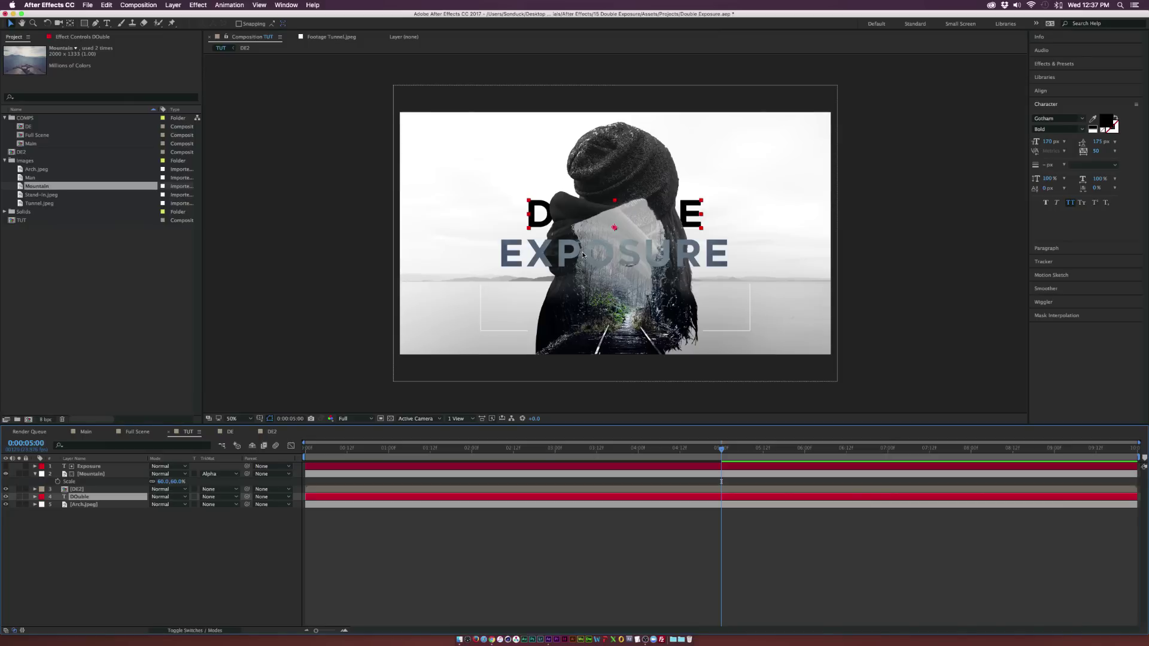
In the DE2 precomp, draw a rectangular mask over the upper part of Tunnel.jpeg and set it to Subtract.
double_click(77, 489)
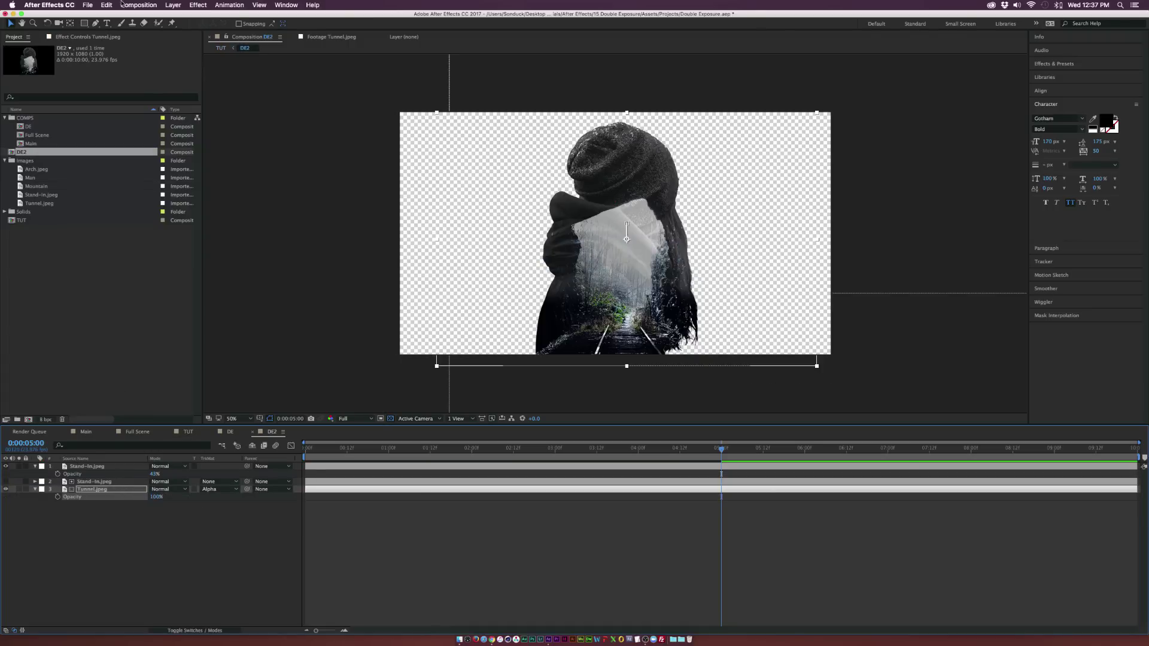
click(85, 23)
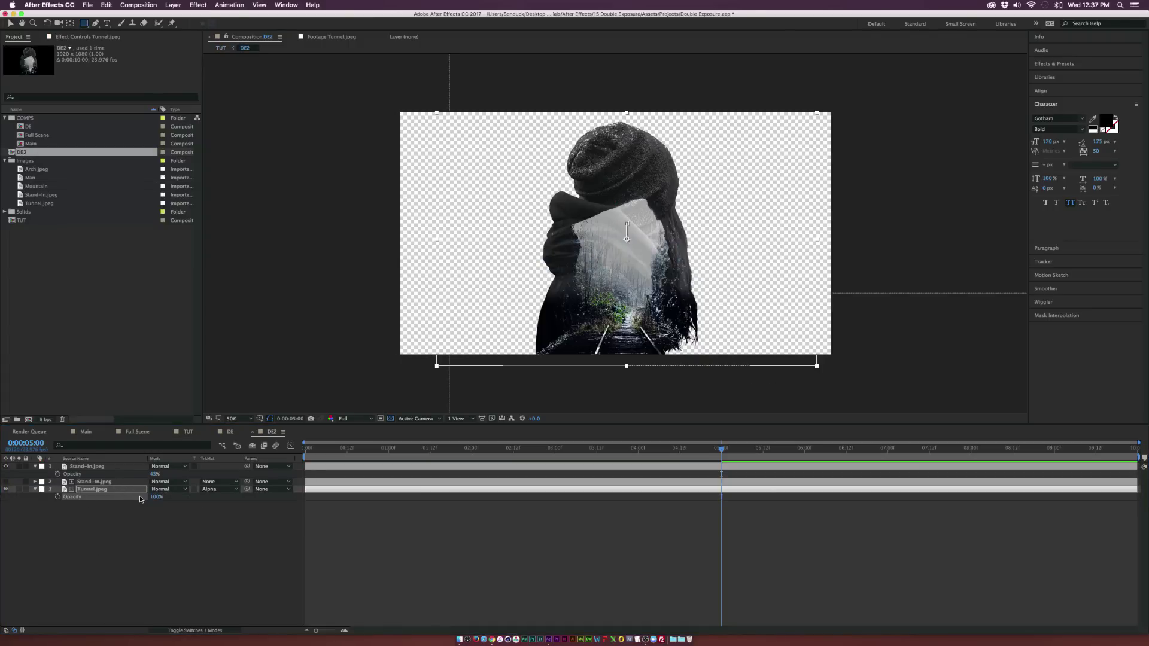
click(98, 489)
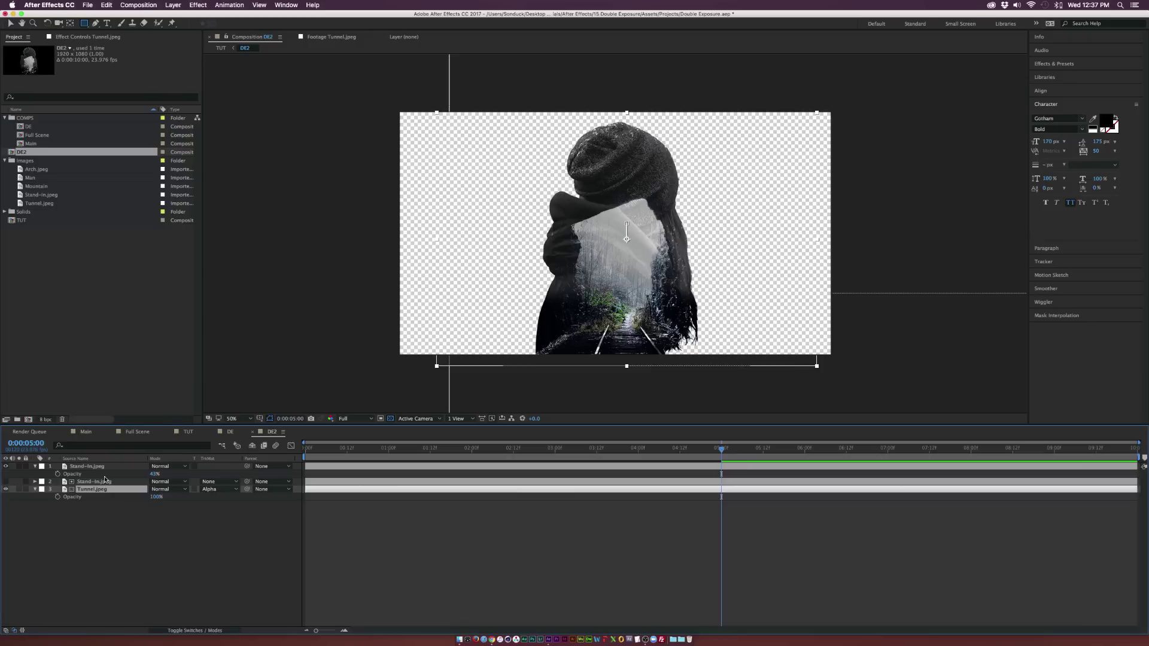
mouse_move(391, 109)
mouse_down()
mouse_move(763, 258)
mouse_move(821, 255)
mouse_move(858, 230)
mouse_up()
click(158, 506)
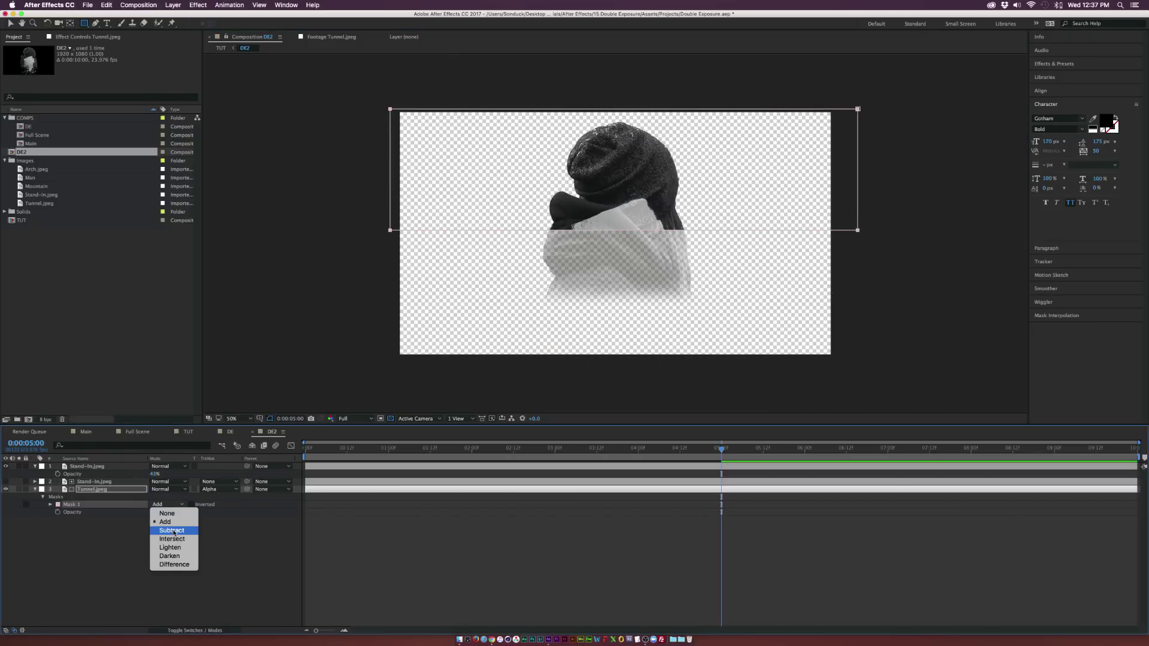
click(162, 526)
Feather the Tunnel.jpeg mask about 196 pixels and return to the TUT composition.
key(f)
drag(164, 506, 252, 508)
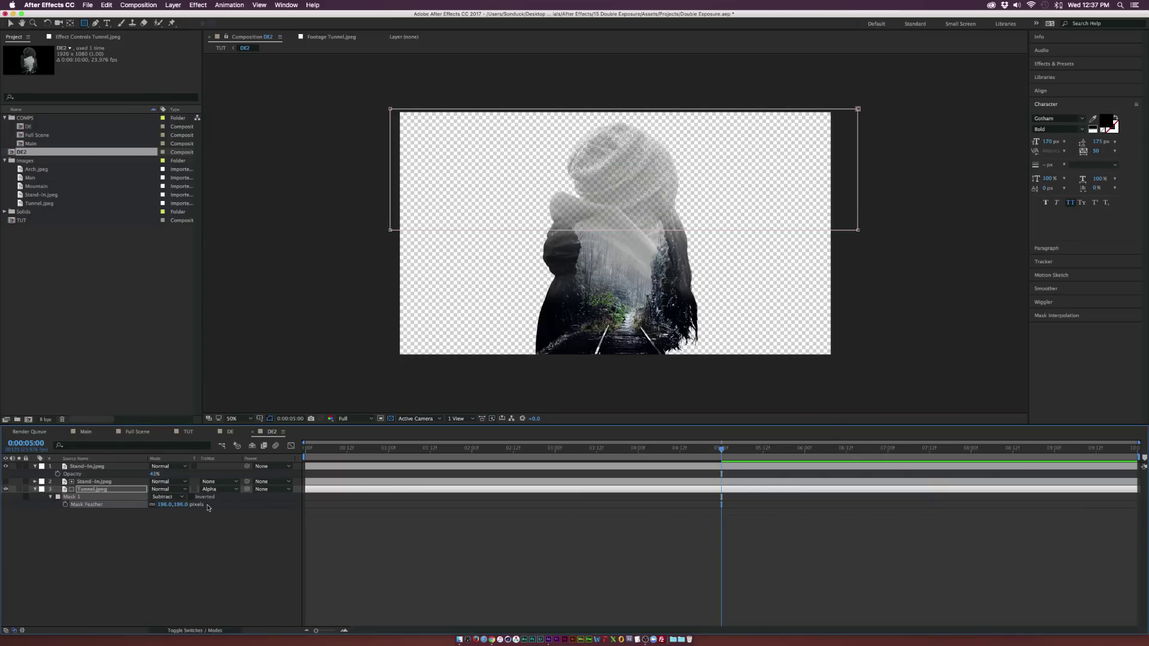
click(187, 432)
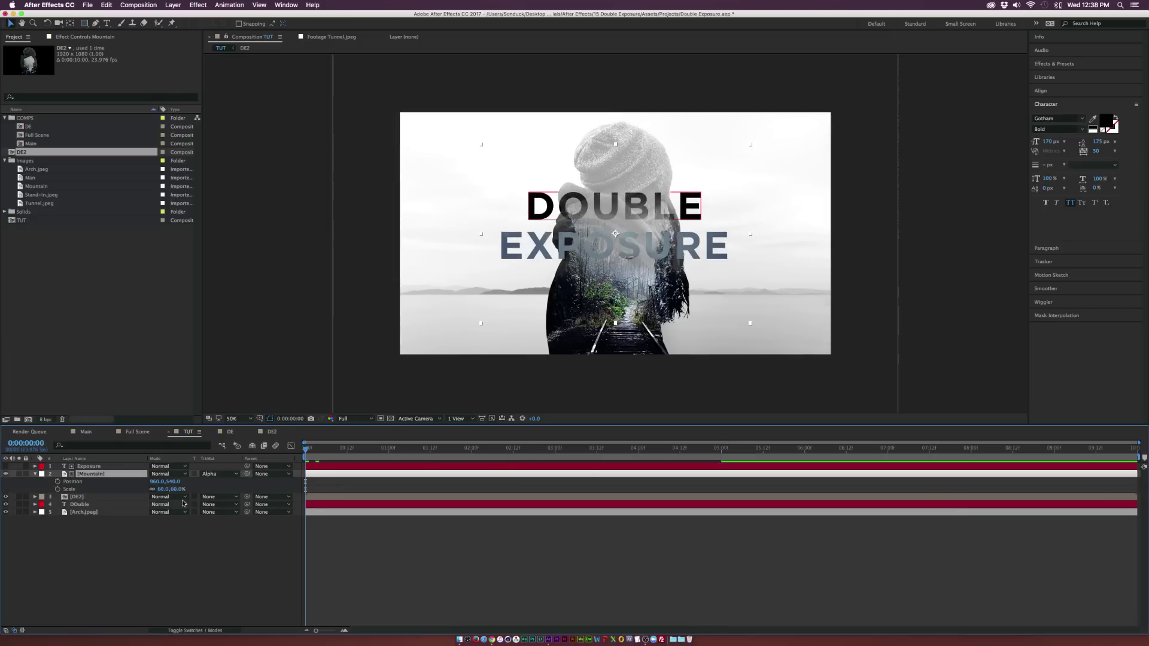
click(187, 568)
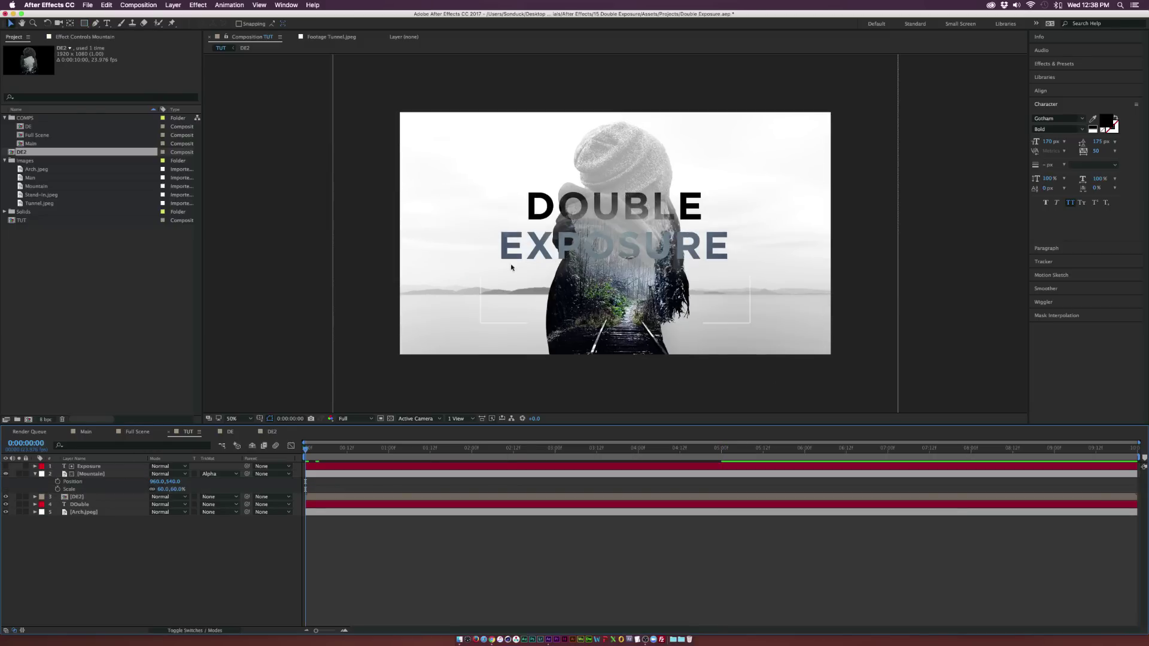
Add Position and Scale keyframes to the Mountain layer at the composition start and set its scale to 74%.
click(80, 478)
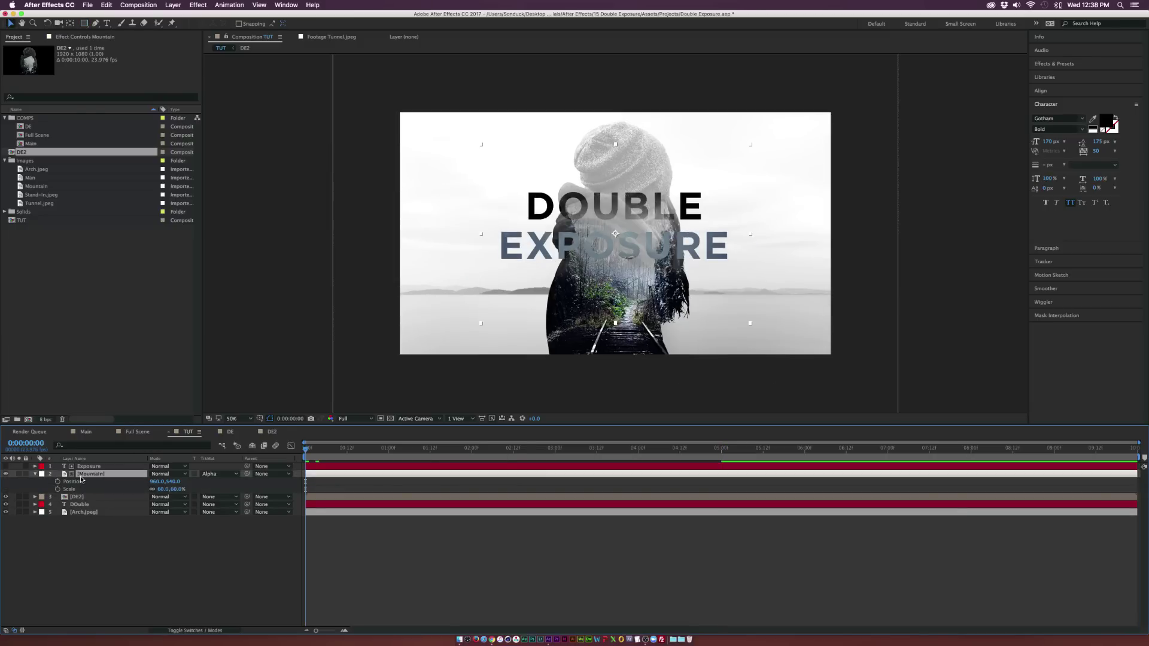
key(u)
key(p)
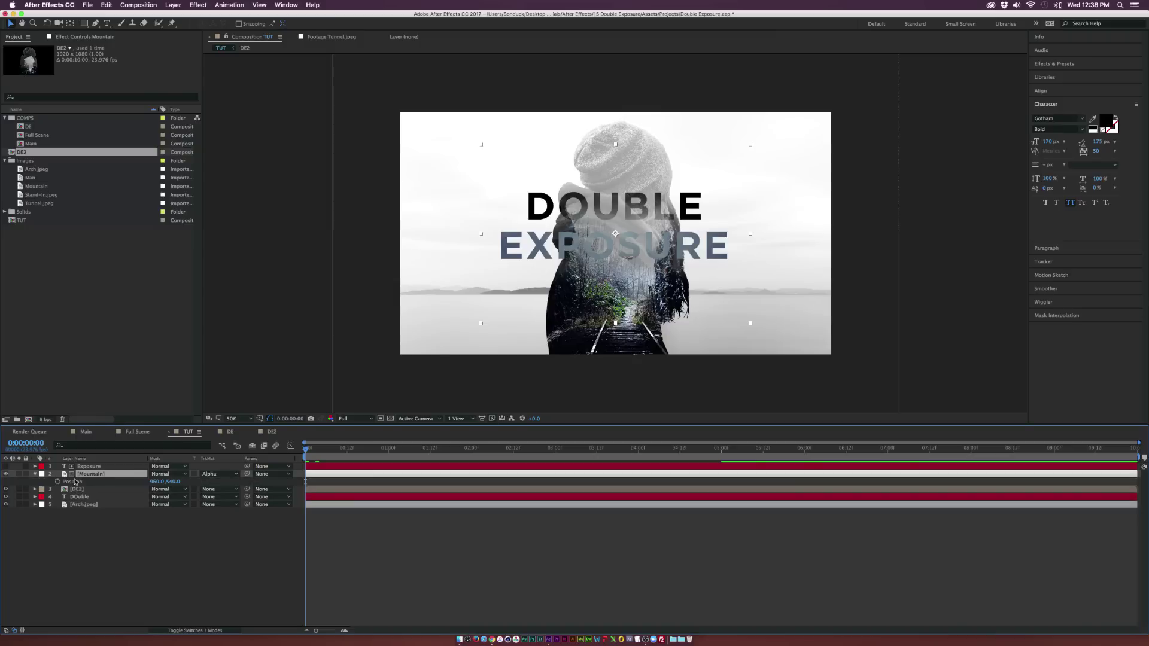
key(shift+a)
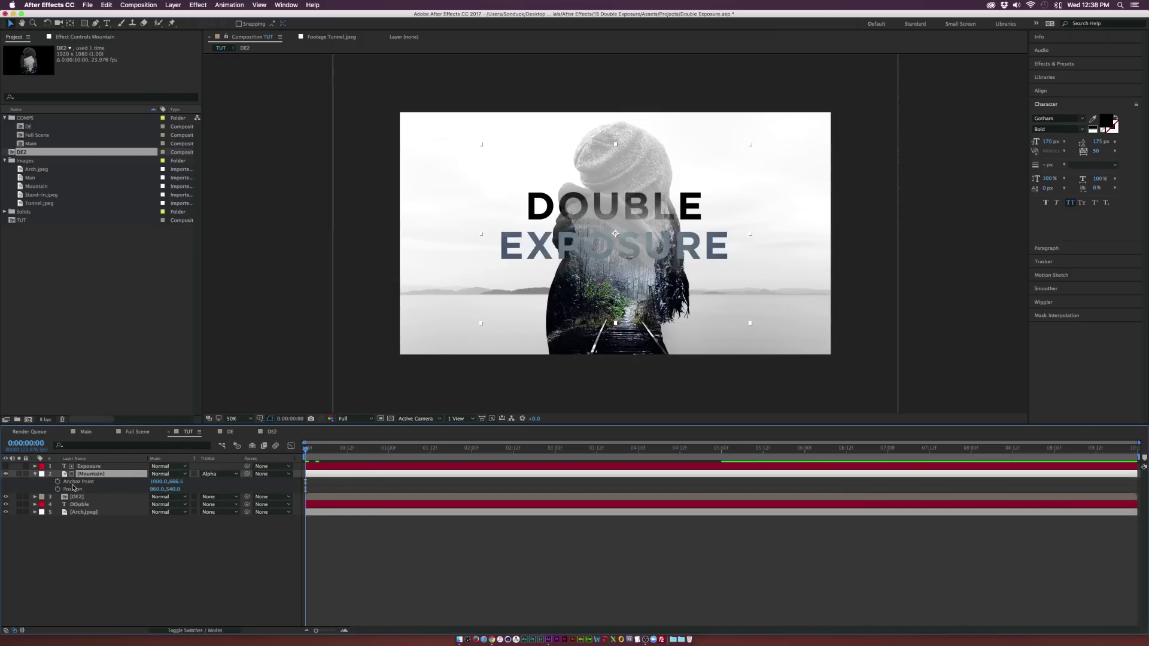
key(shift+s)
click(57, 489)
click(58, 497)
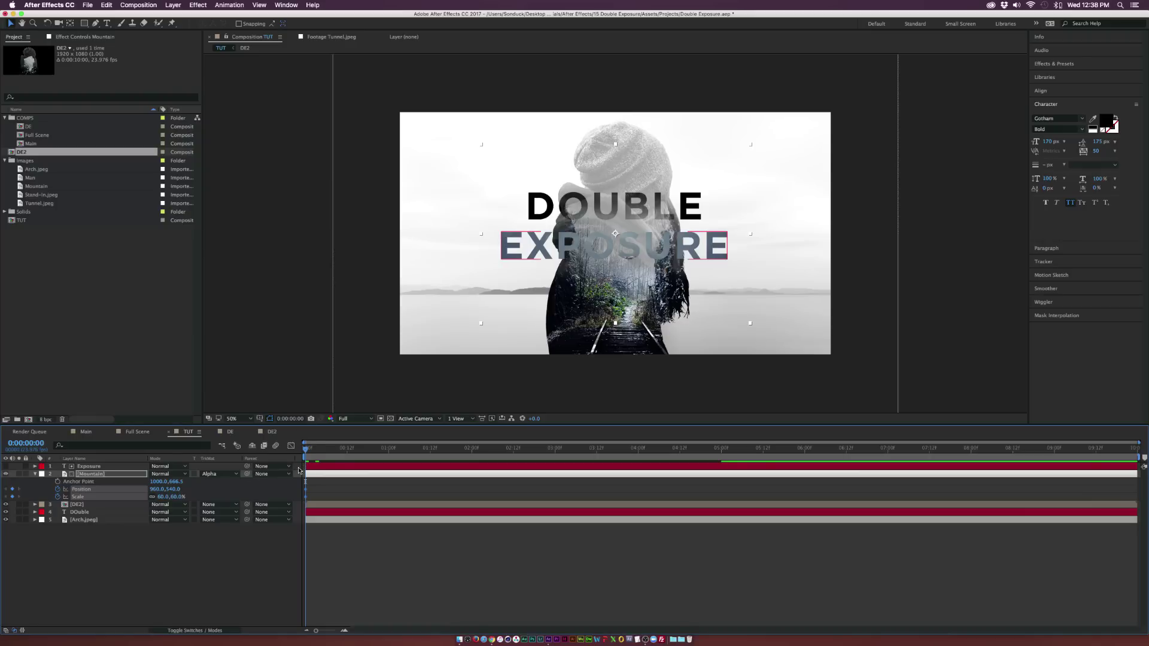
drag(161, 498, 167, 496)
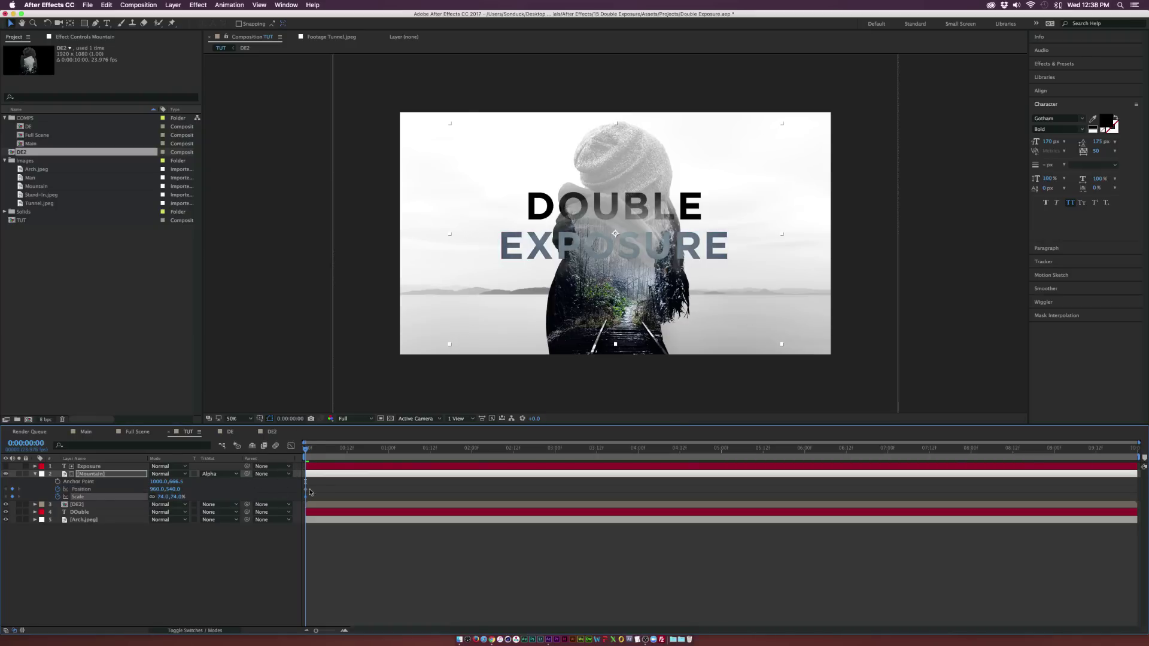
Move the Mountain layer's Position and Scale keyframes to about 5 seconds, set a larger scale at the start and preview the animation.
click(303, 490)
drag(697, 501, 728, 499)
click(223, 574)
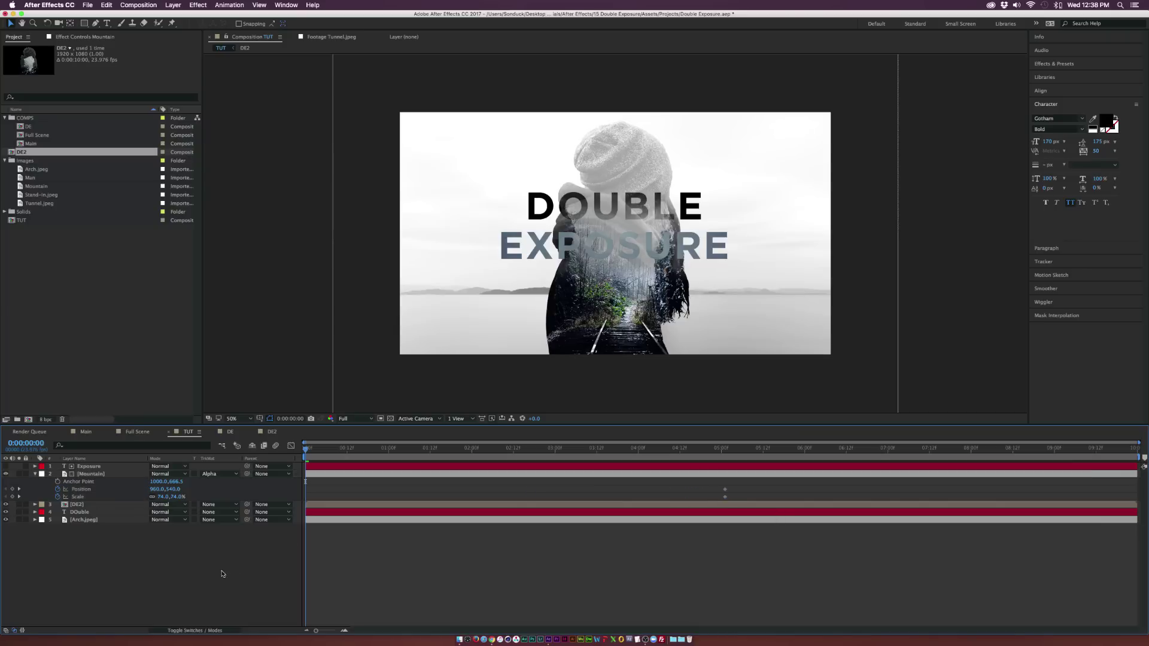
drag(161, 497, 206, 493)
drag(306, 449, 723, 462)
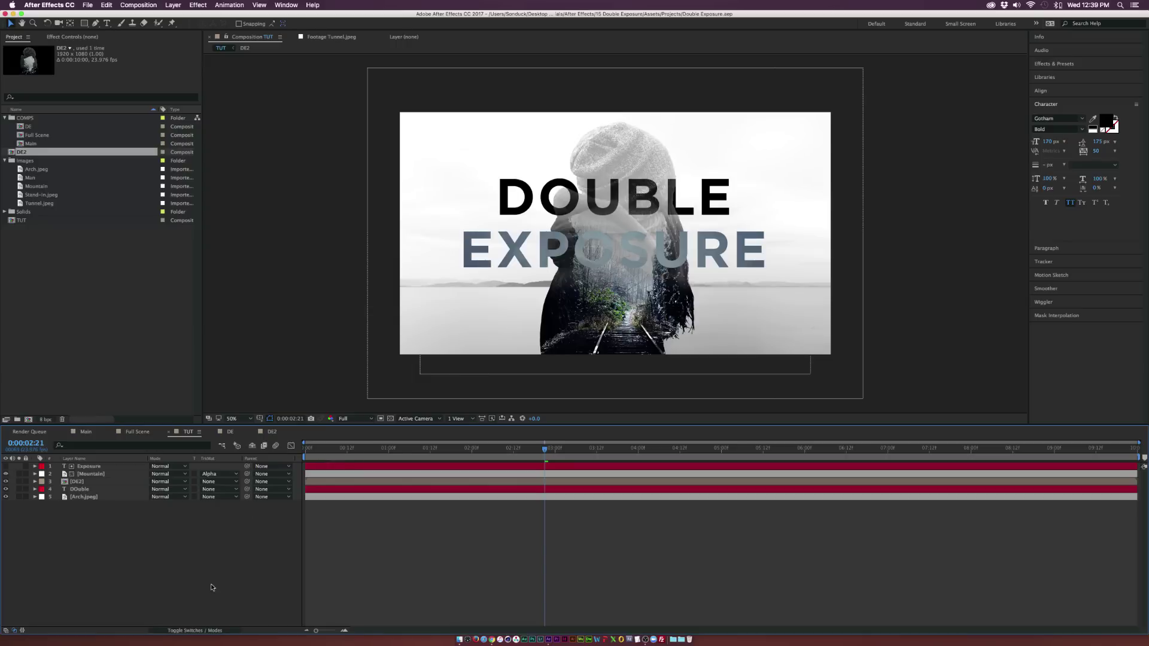
Switch on motion blur for every layer in the TUT composition and in the DE2 precomp.
click(194, 630)
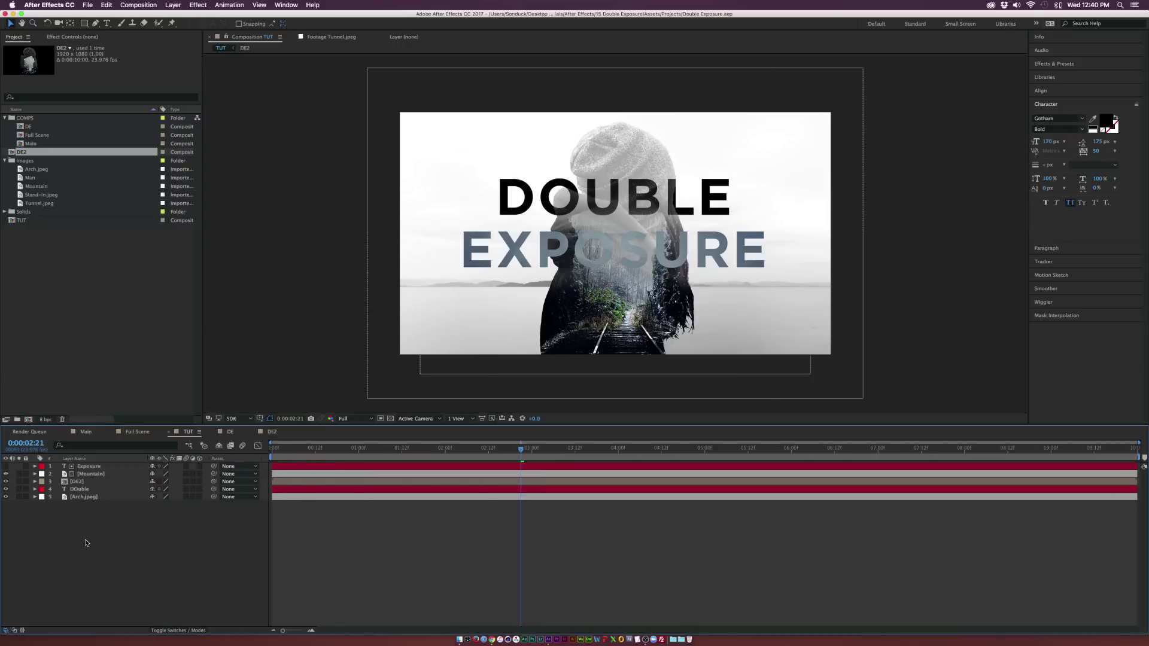
drag(186, 466, 188, 495)
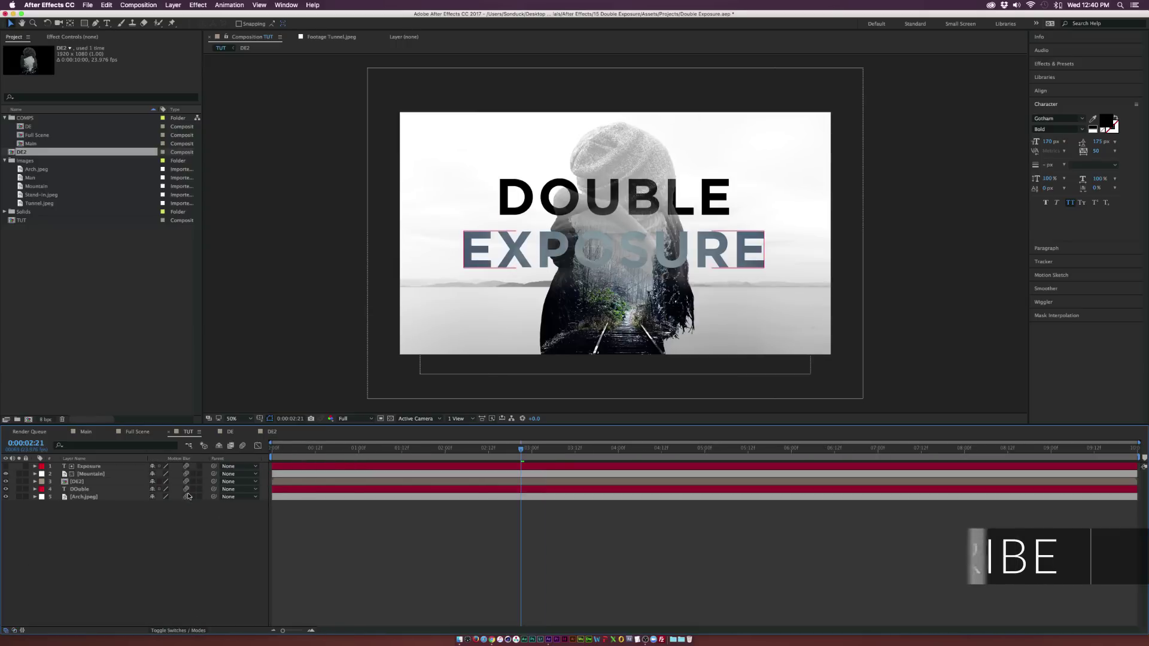
double_click(77, 481)
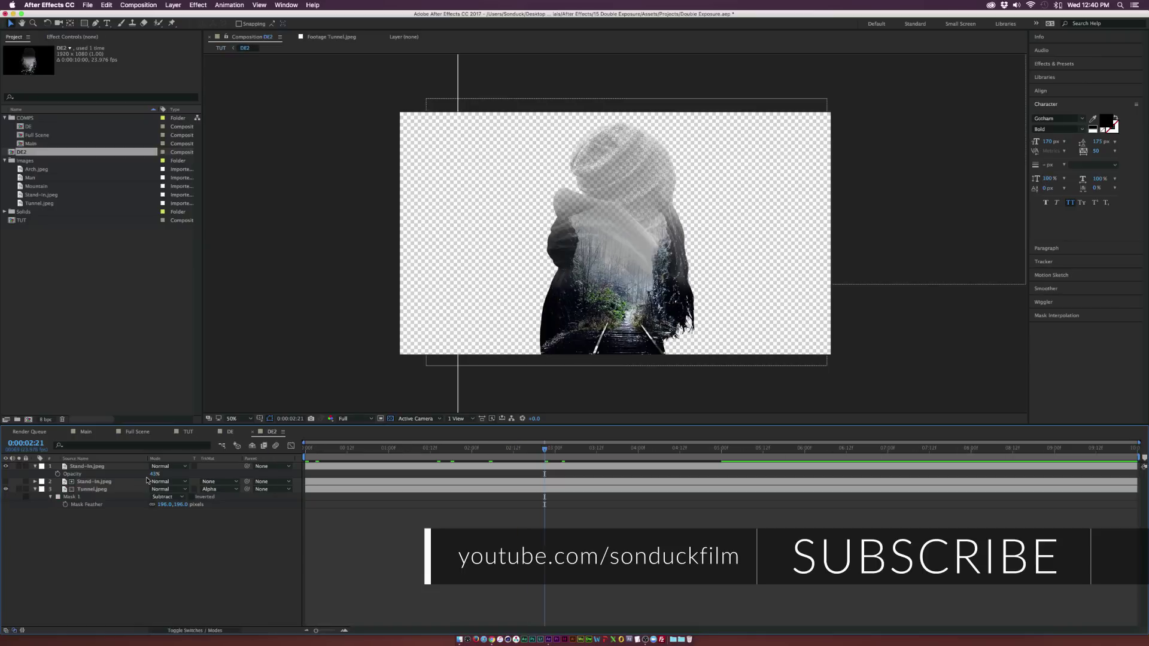
click(195, 631)
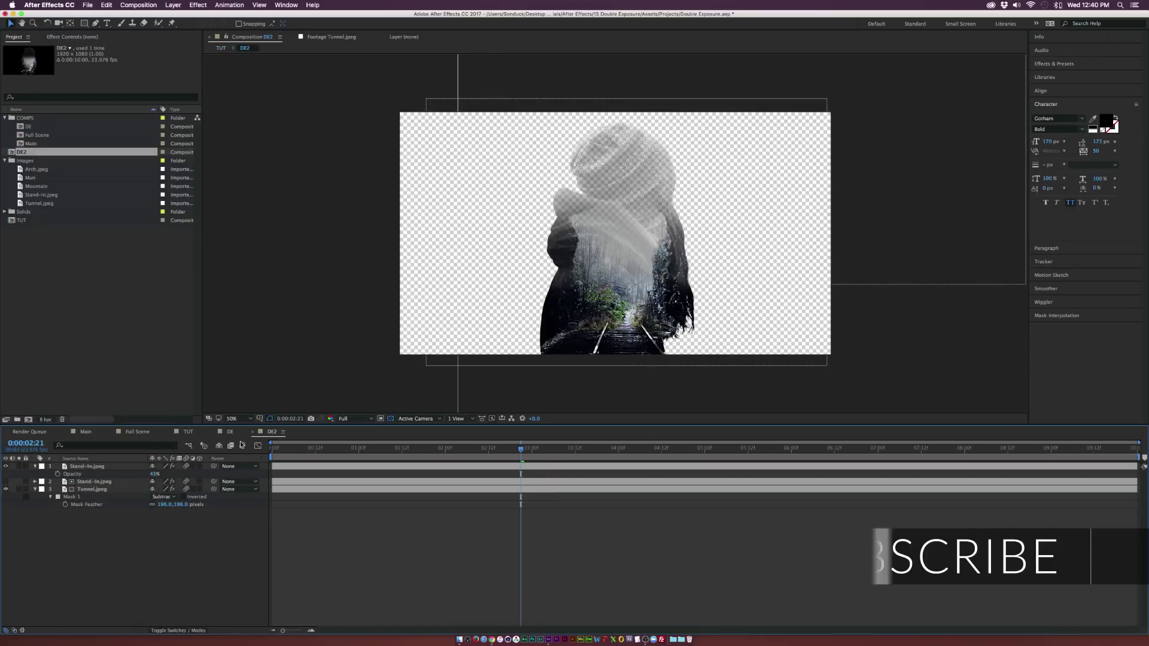
Return to the TUT composition, enable motion blur for the timeline and preview the title animation.
click(198, 433)
click(243, 447)
drag(645, 450, 706, 456)
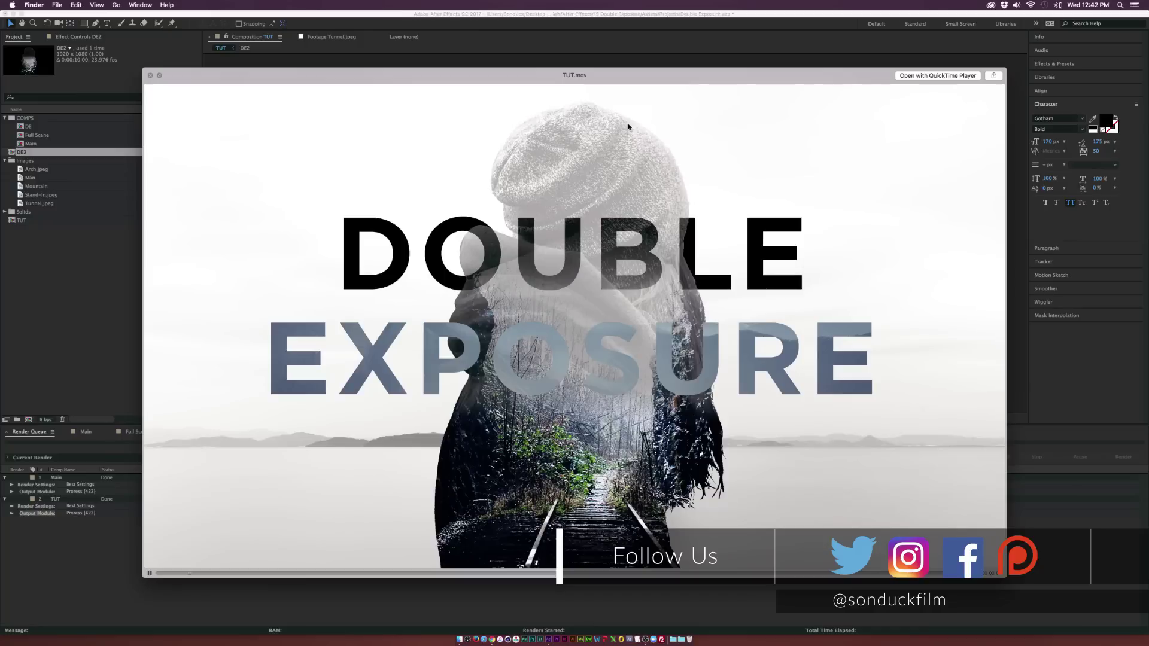